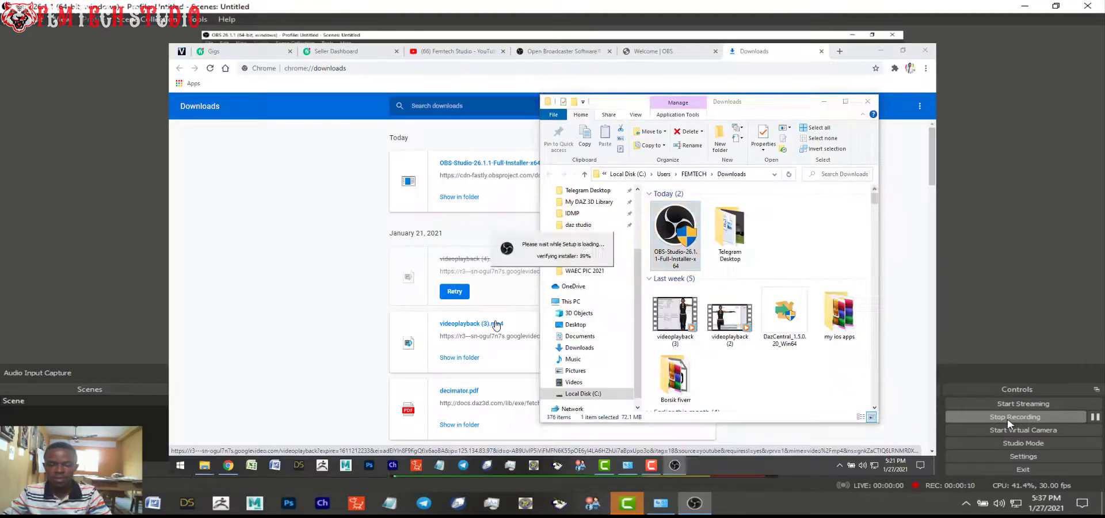
- Minimize the OBS and browser windows, show the Desktop folder in File Explorer, and minimize that window too
left_click(1025, 10)
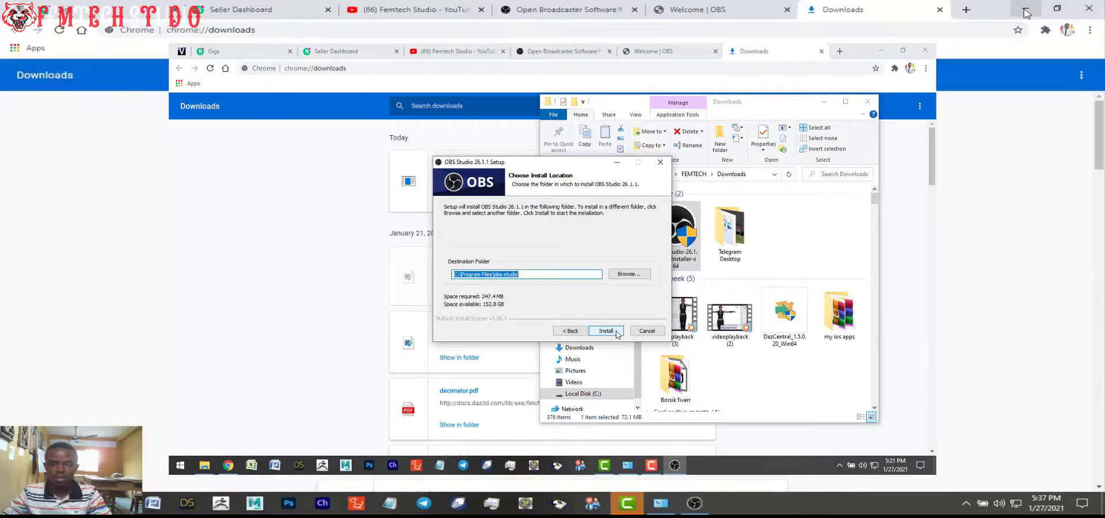
left_click(1024, 11)
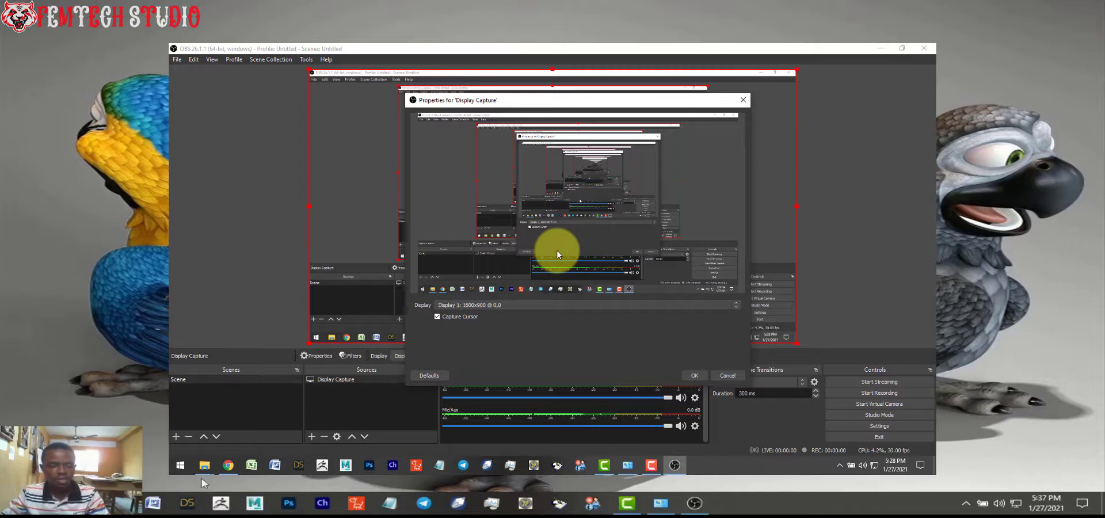
mouse_move(51, 503)
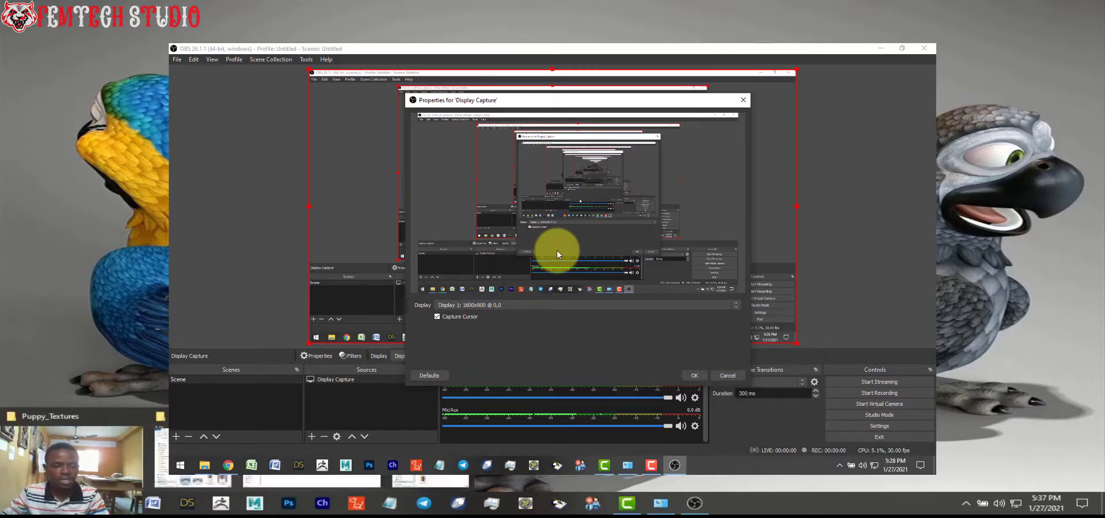
left_click(126, 434)
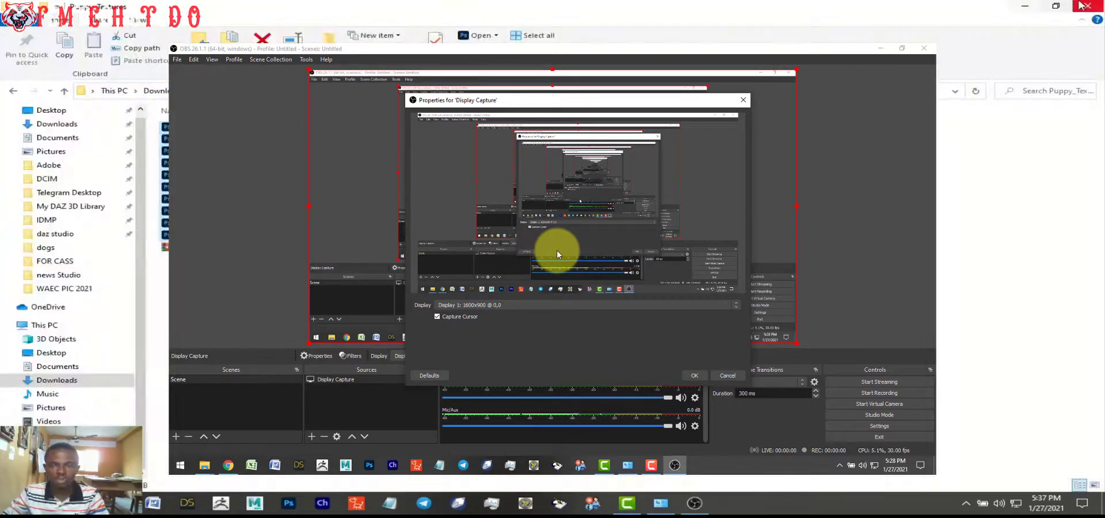
left_click(73, 113)
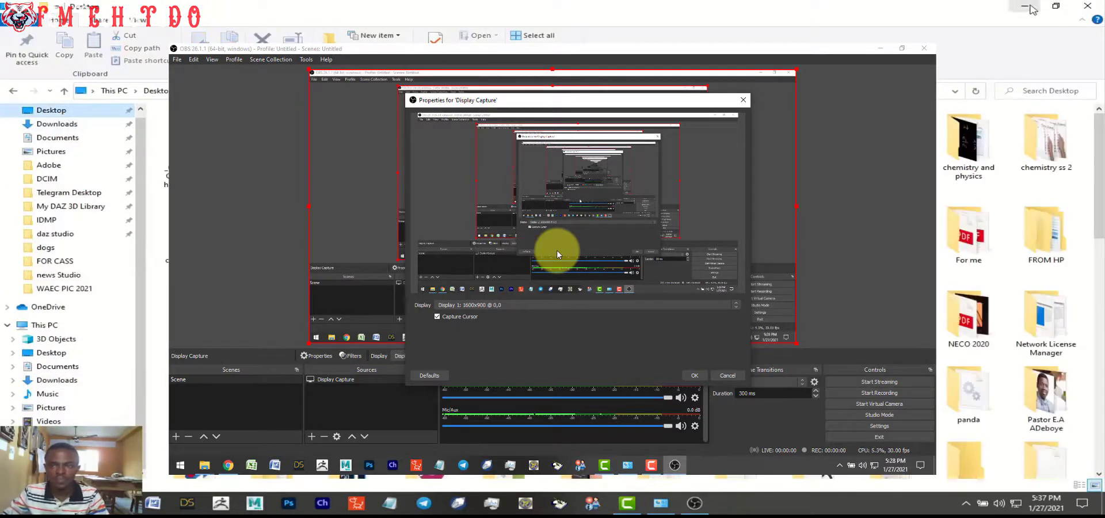
left_click(1030, 6)
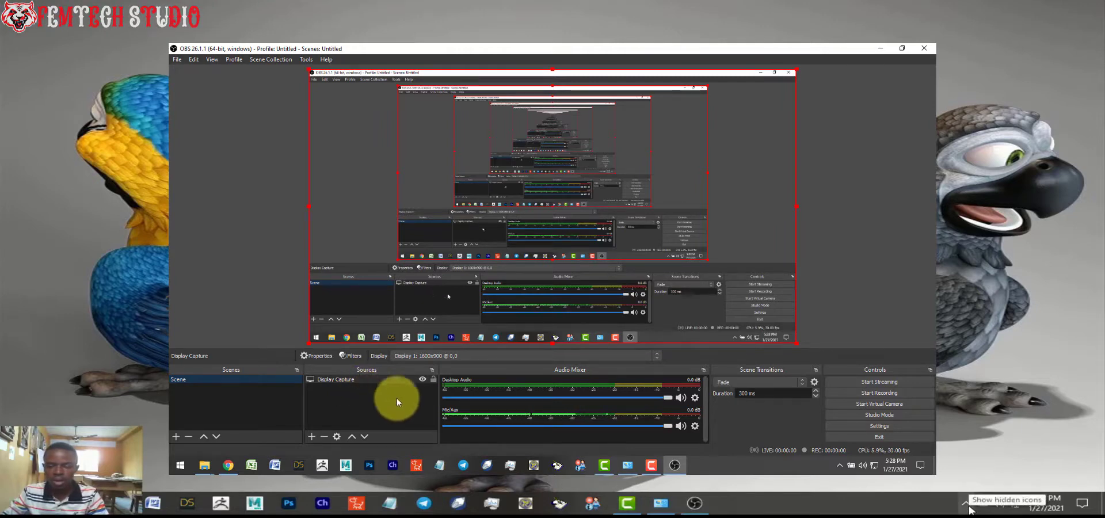
- Stop the running OBS recording while its main window is minimized
left_click(965, 504)
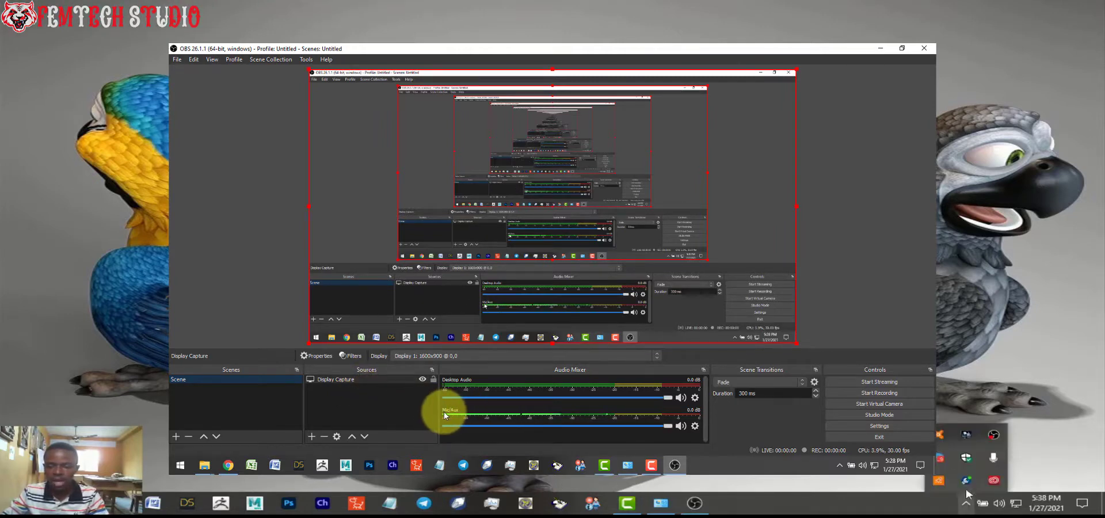
right_click(992, 437)
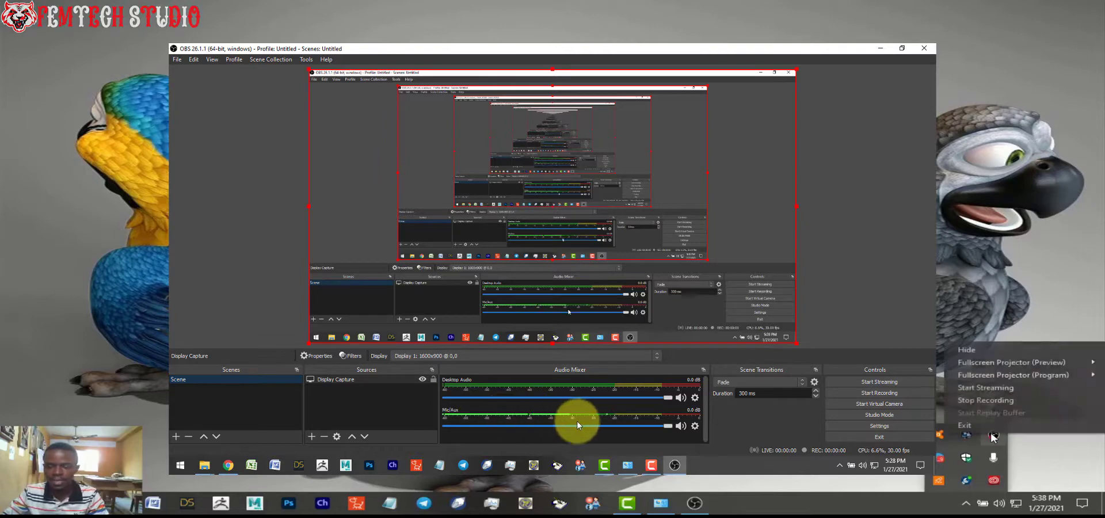
left_click(982, 400)
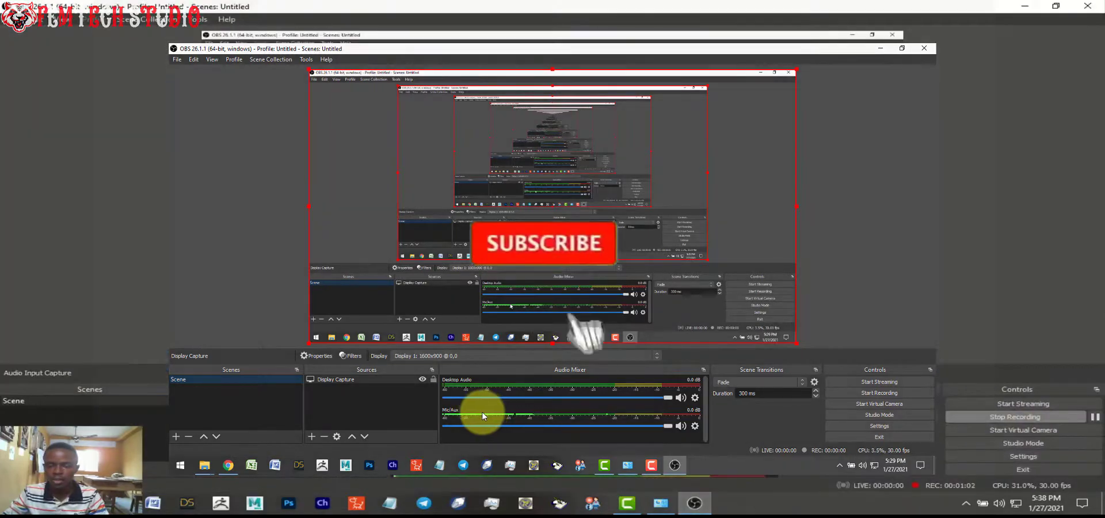
- Start adding an Audio Input Capture source to the scene alongside the Display Capture
left_click(313, 437)
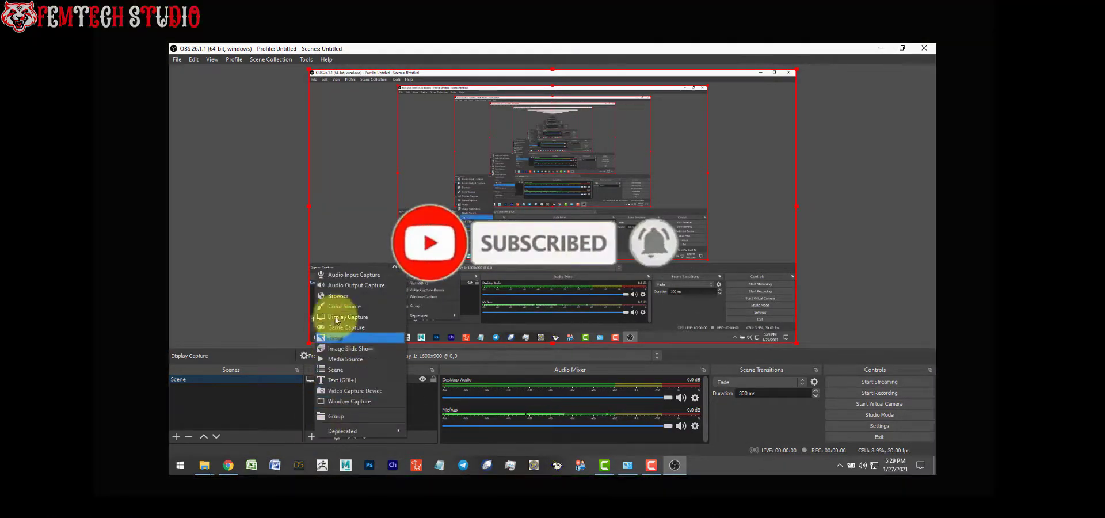
left_click(337, 276)
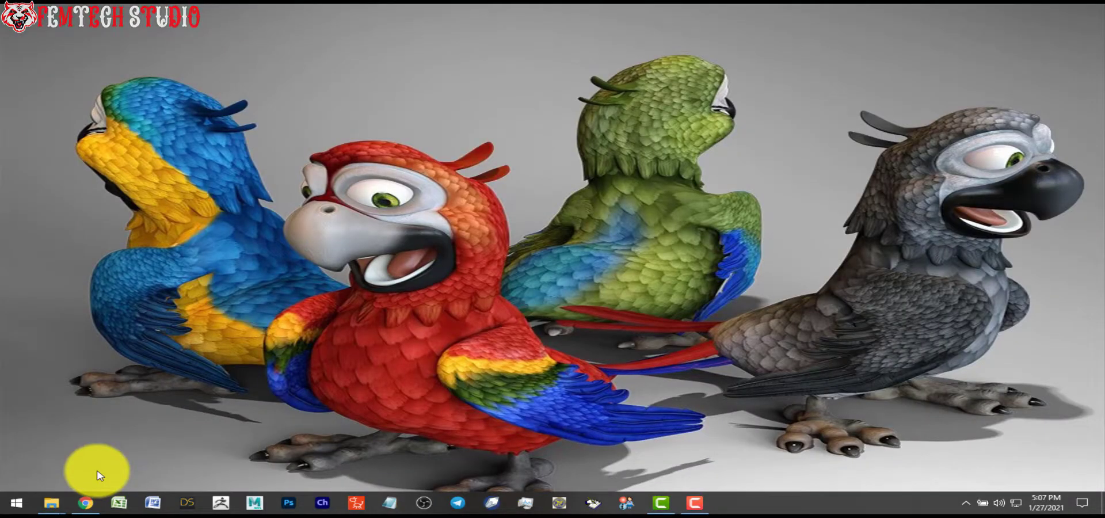
- Switch to Chrome and download the Windows version of OBS Studio from obsproject.com
left_click(87, 504)
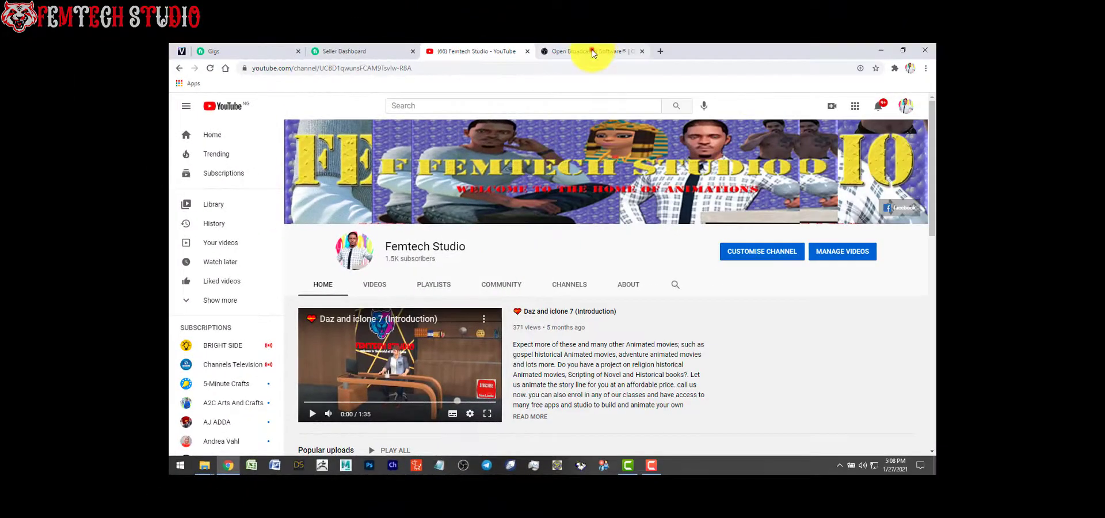
left_click(593, 54)
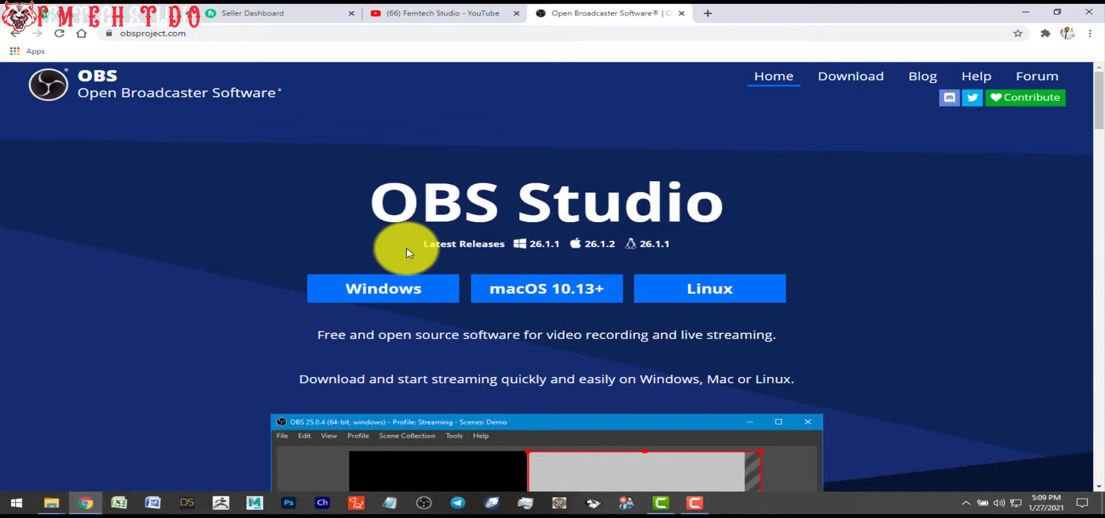
left_click(397, 294)
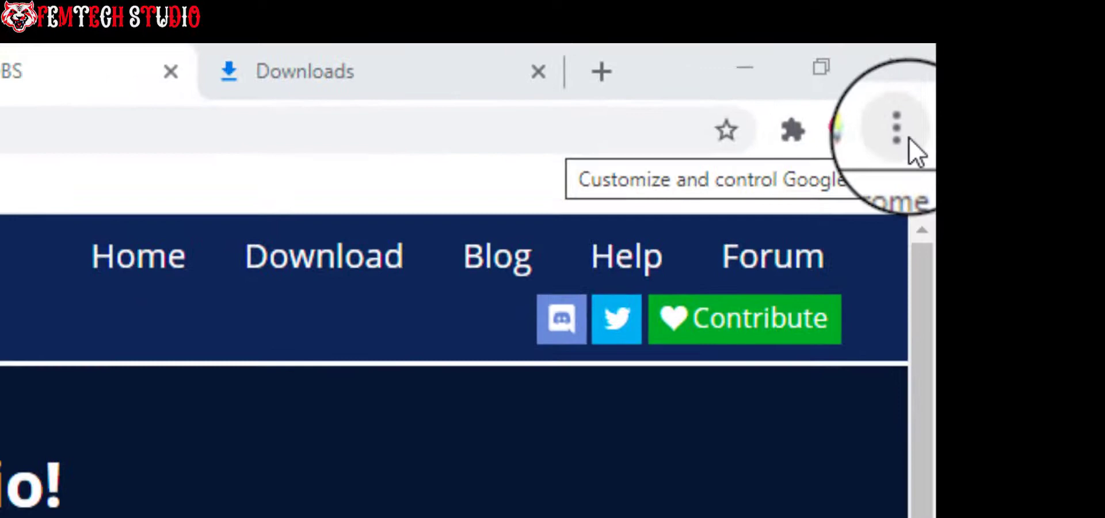
- Open Chrome's download list and show OBS-Studio-26.1.1-Full-Installer-x64.exe in its folder
left_click(898, 152)
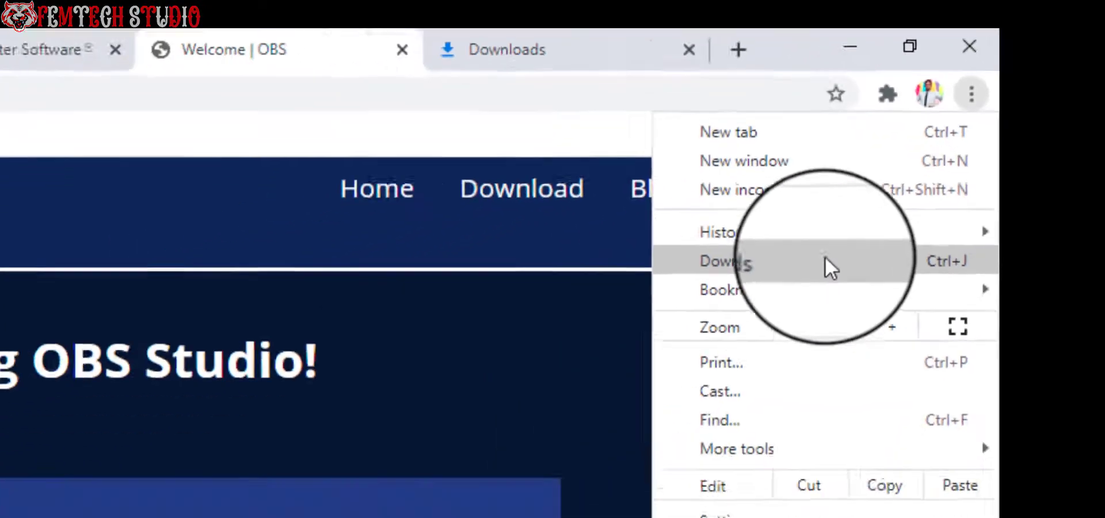
left_click(713, 351)
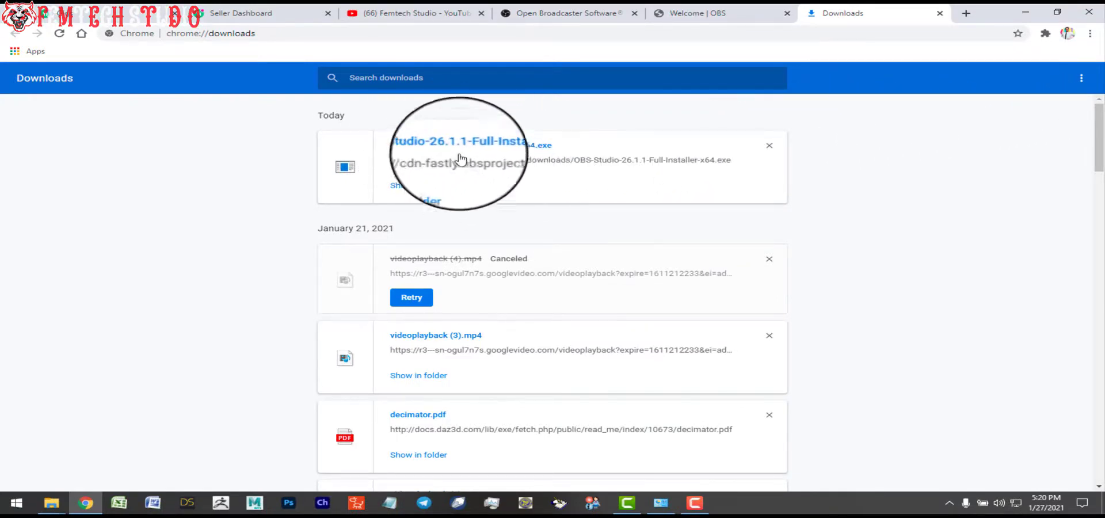
left_click(413, 190)
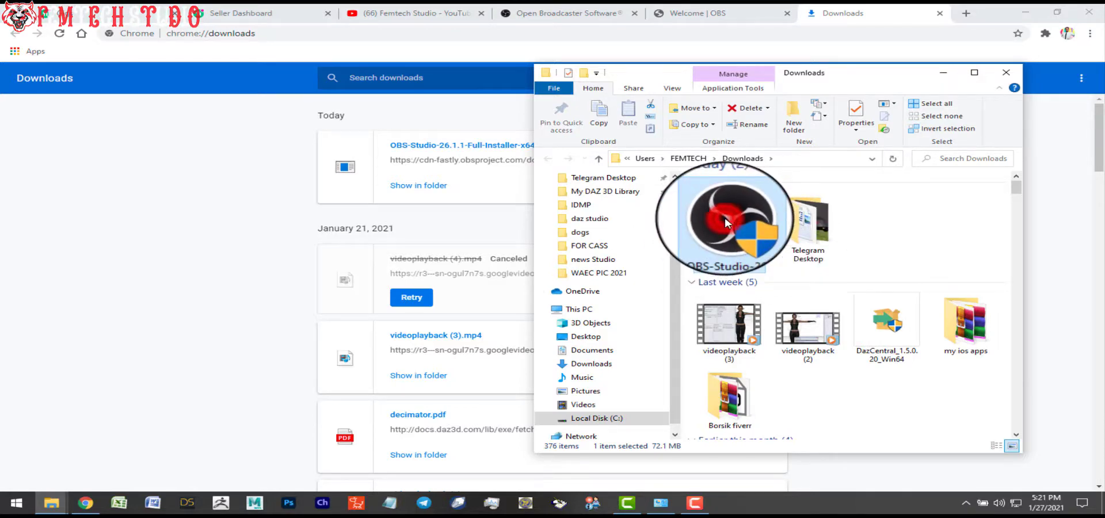
- Run the OBS Studio 26.1.1 installer, accept the license, and install it to C:\Program Files\obs-studio
double_click(726, 221)
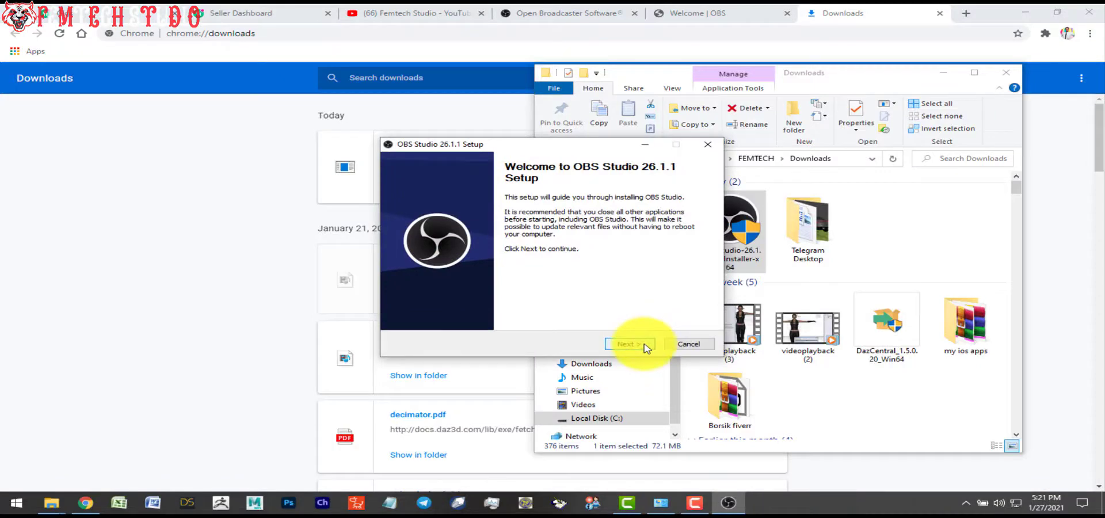
left_click(645, 345)
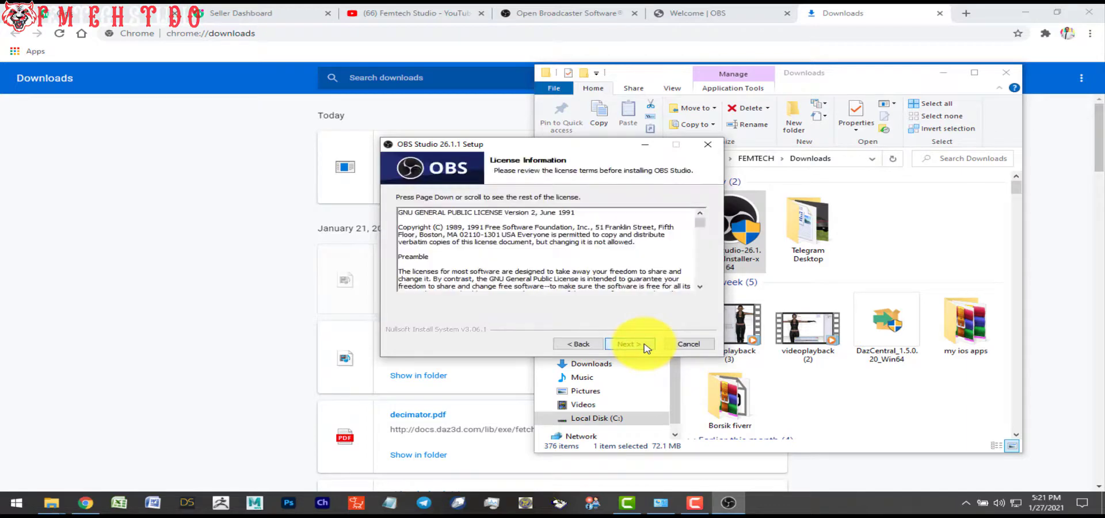
left_click(644, 345)
left_click(645, 345)
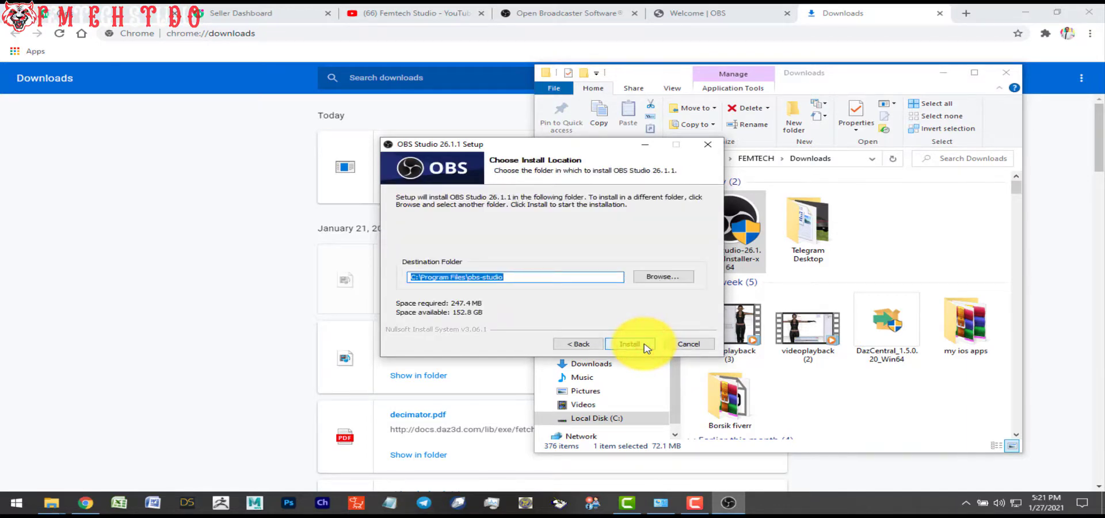
left_click(646, 346)
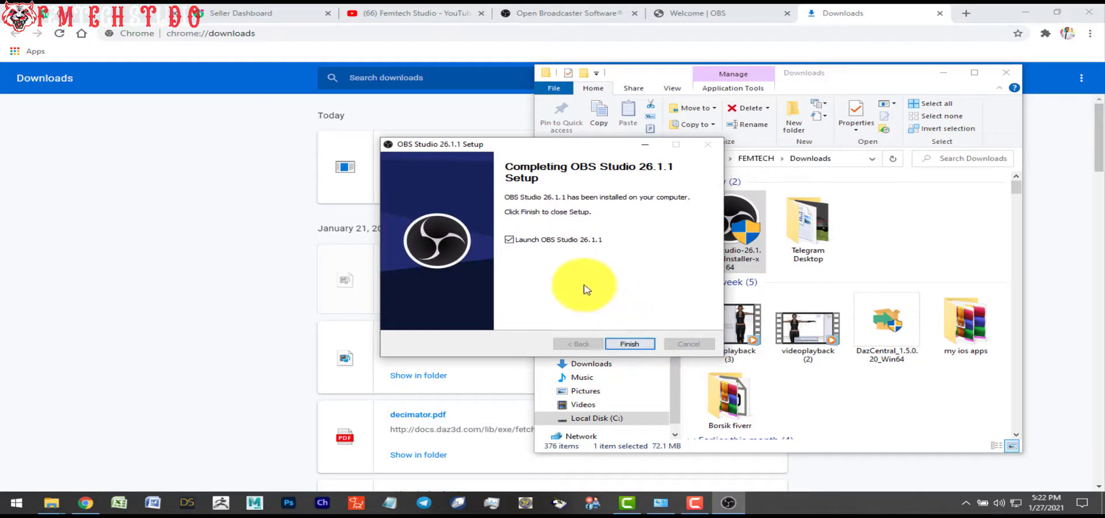
- Finish the OBS Studio setup and minimize the Downloads folder window
left_click(509, 240)
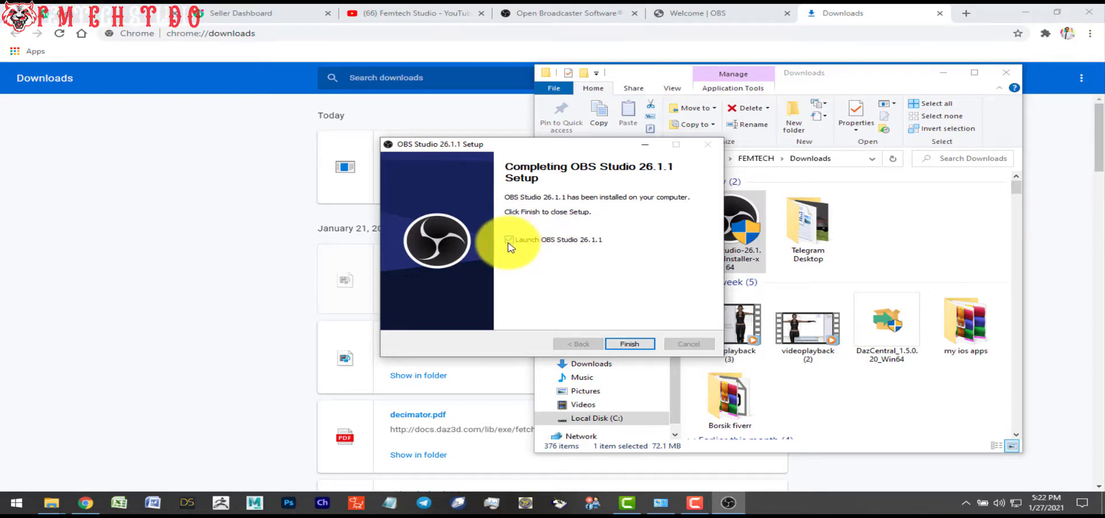
left_click(509, 240)
left_click(631, 345)
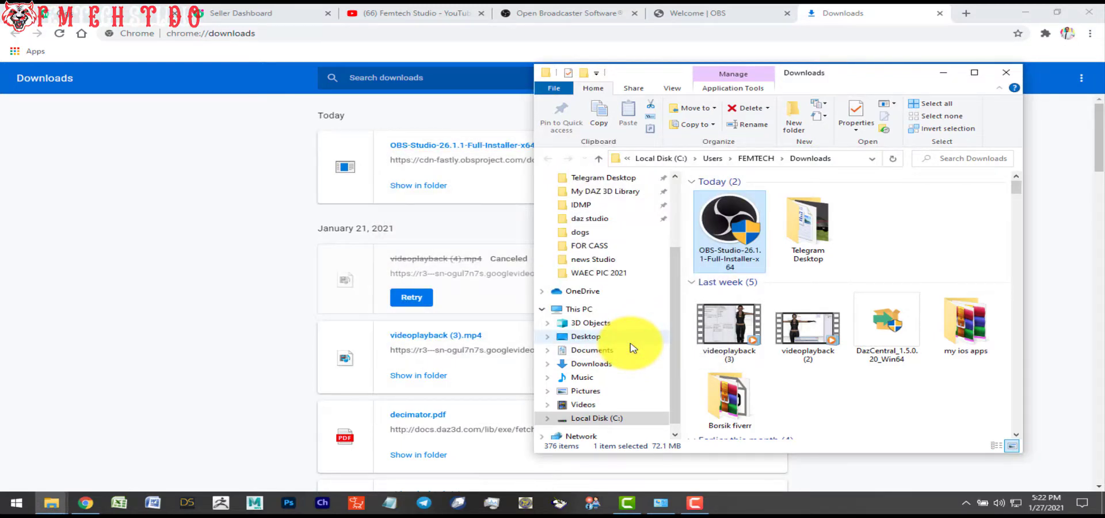
left_click(944, 73)
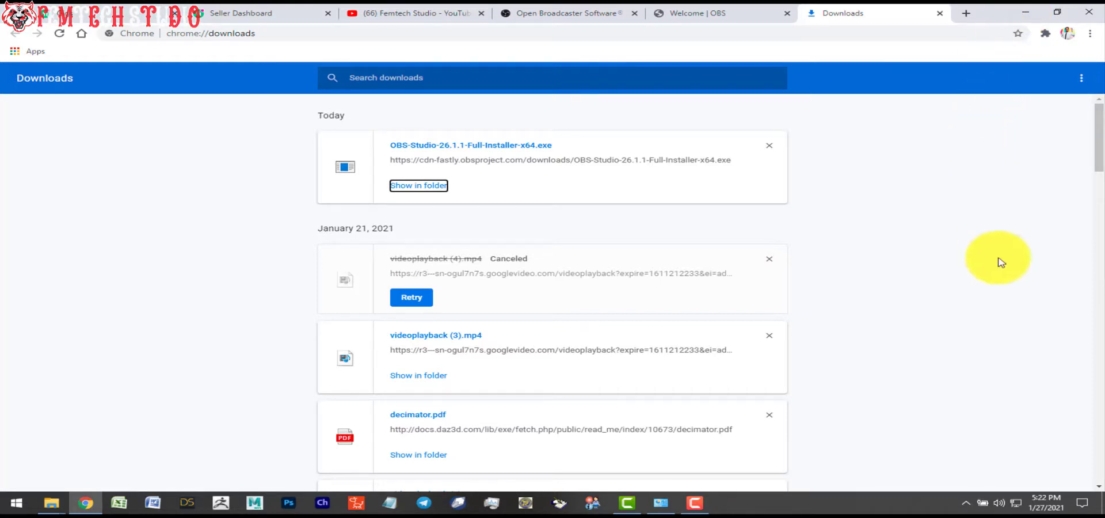
left_click(966, 503)
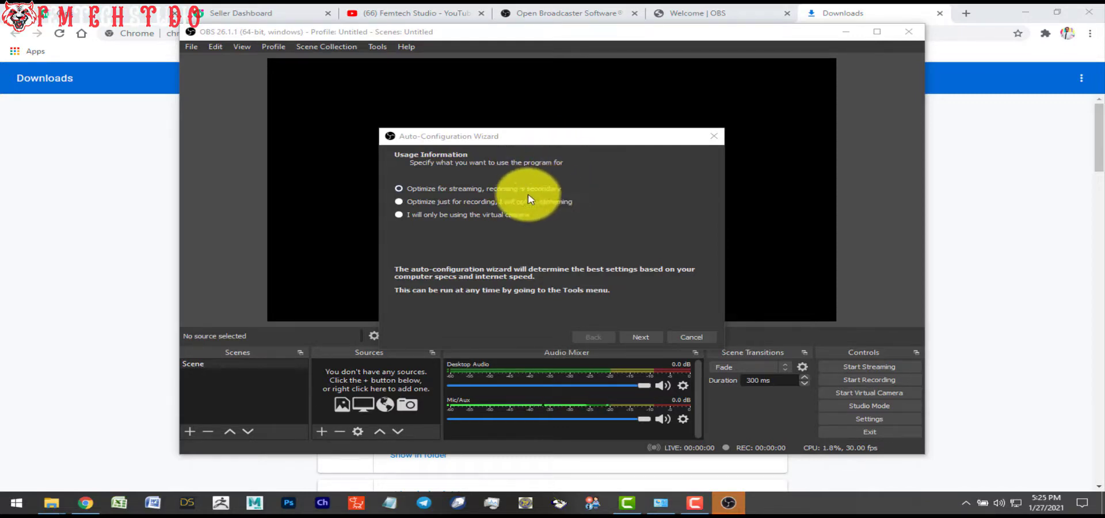
- Choose "Optimize just for recording, I will not be streaming" in the Auto-Configuration Wizard and continue to the video settings
left_click(401, 187)
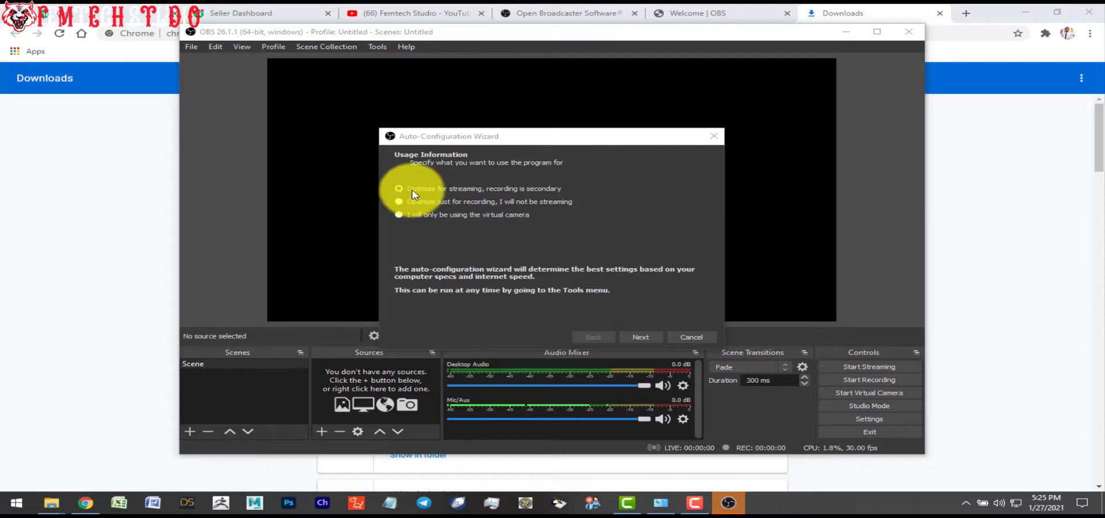
left_click(482, 204)
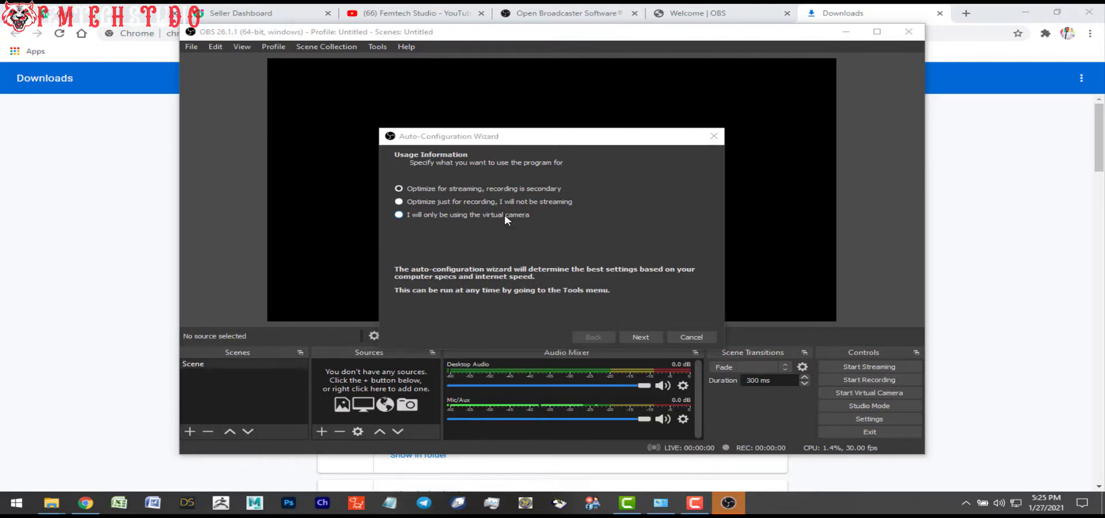
left_click(400, 202)
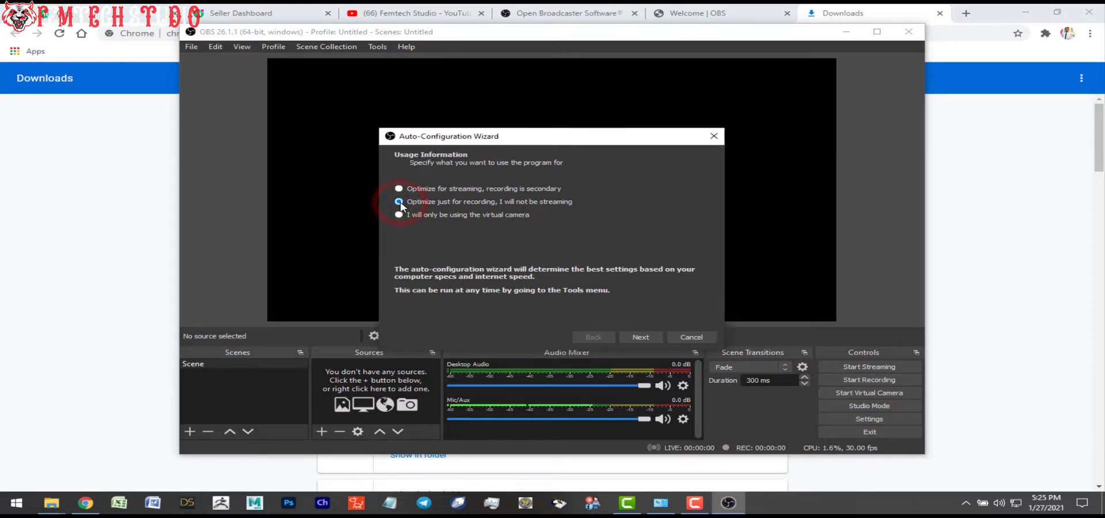
left_click(644, 337)
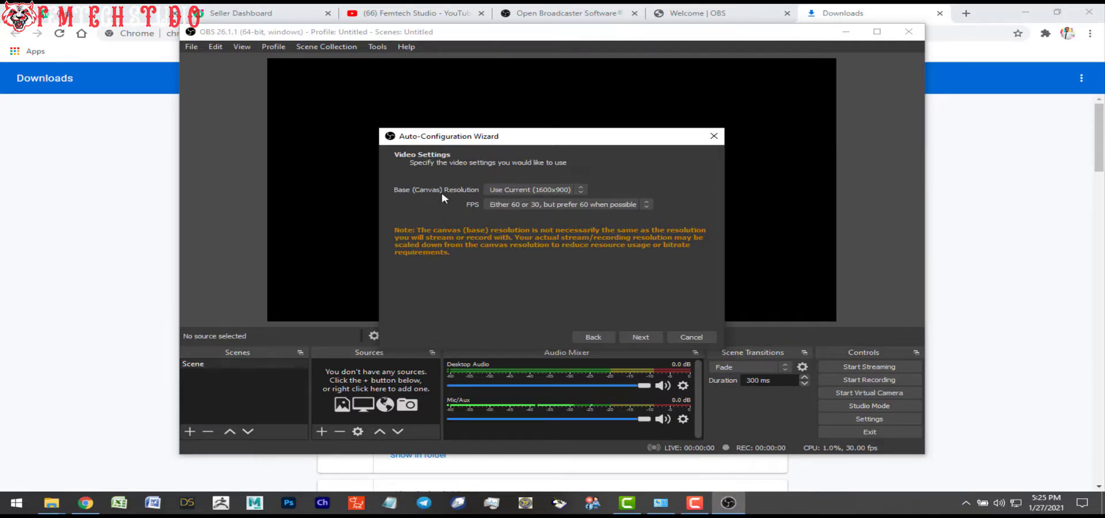
- Examine the available Base (Canvas) Resolution options without changing the current selection
left_click(582, 195)
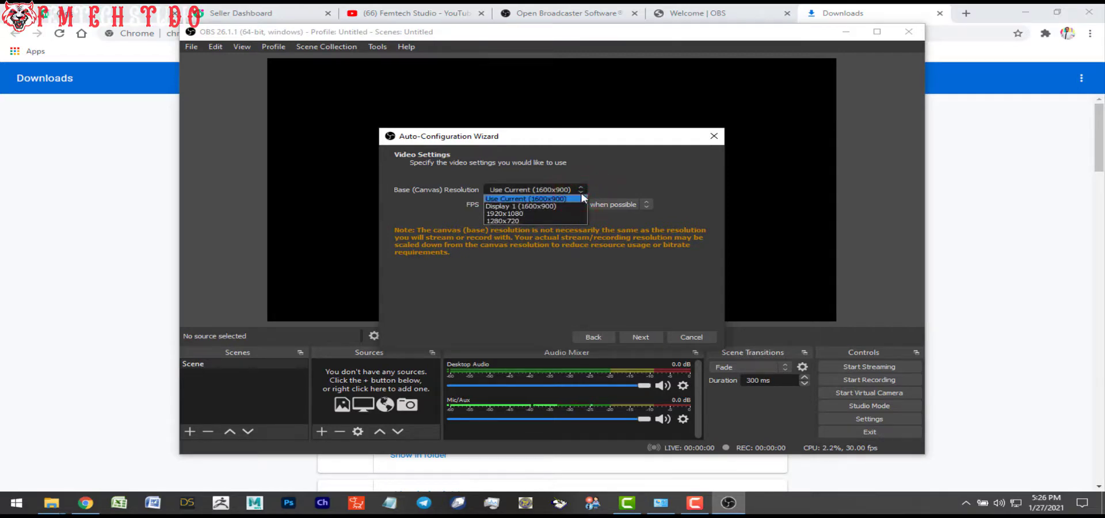
key("Down")
key("Down")
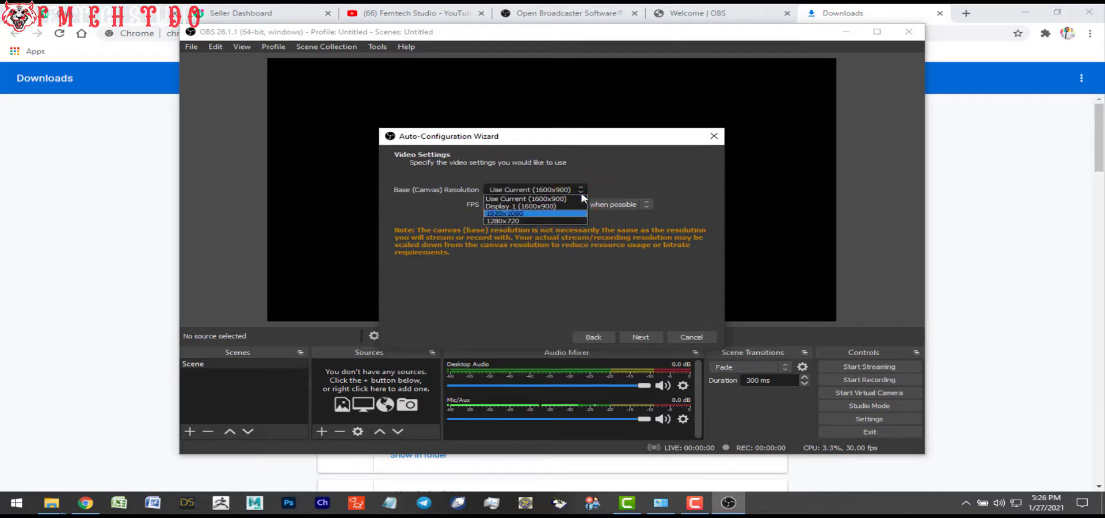
key("Up")
key("Down")
key("Up")
key("Down")
key("Up")
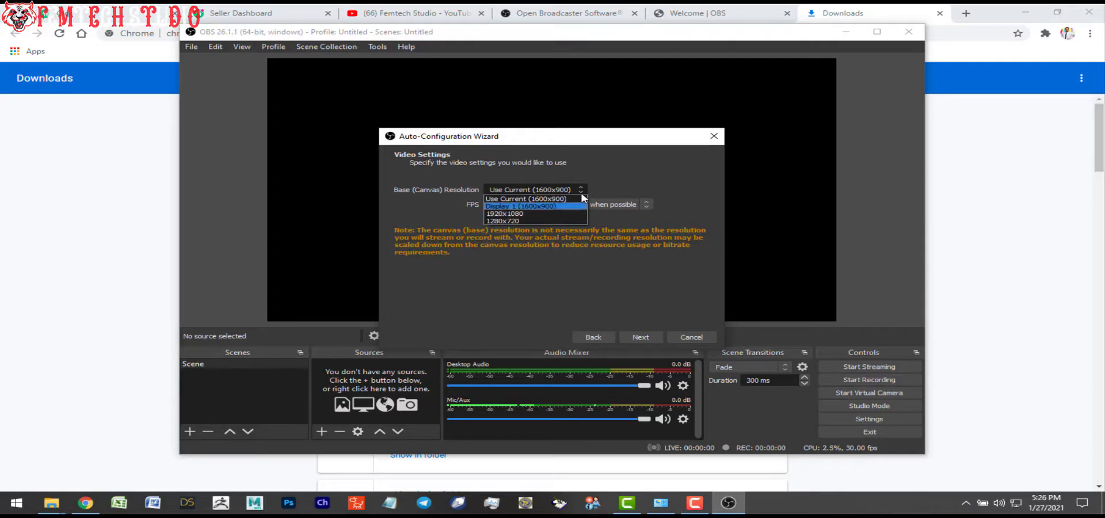
key("Down")
key("Down")
left_click(580, 191)
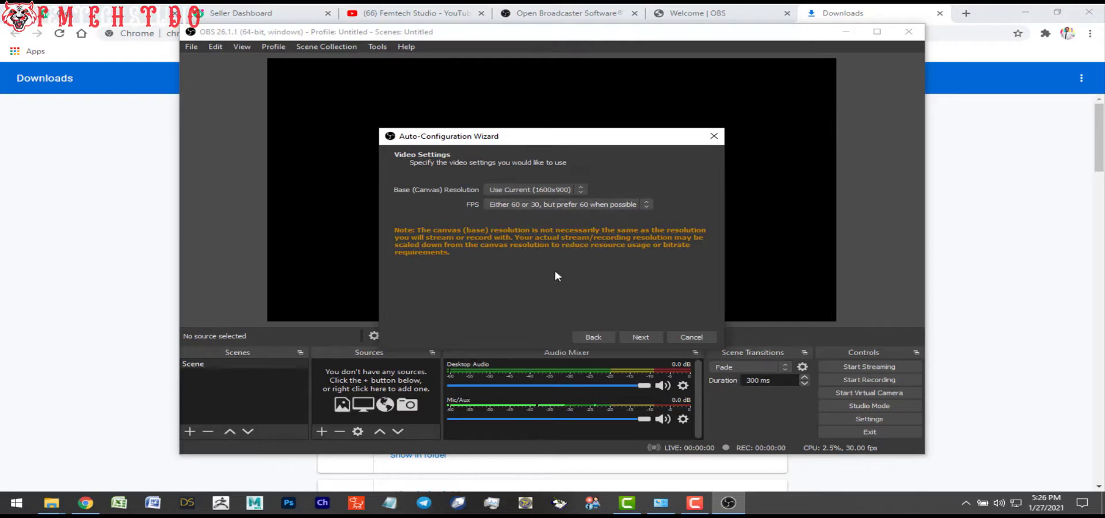
- Run the configuration test with the current 1600x900 canvas and FPS preference, and apply the recommended settings
left_click(641, 336)
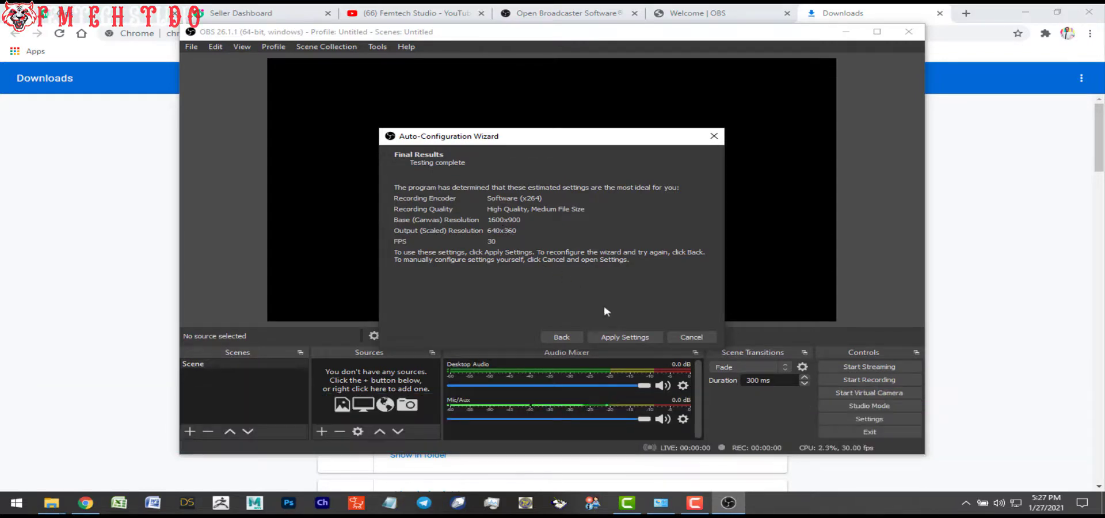
left_click(642, 338)
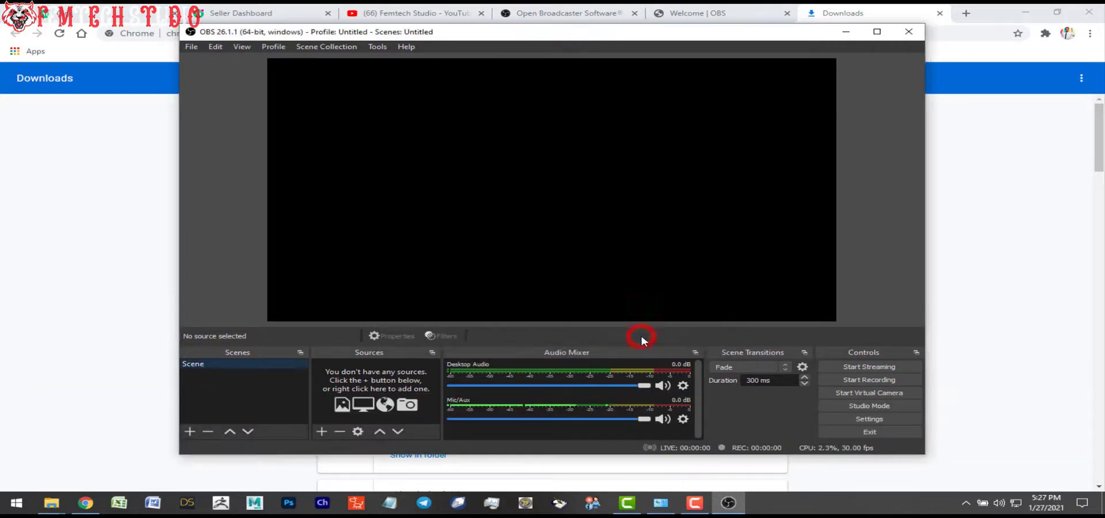
- Maximize the window and add a new Display Capture source with the default display and cursor capture settings
left_click(876, 33)
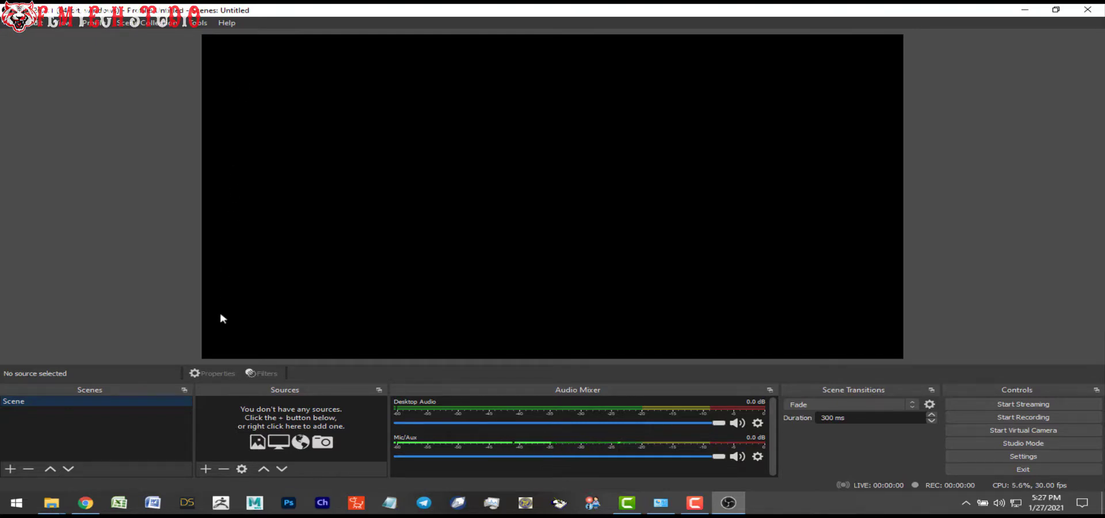
left_click(206, 469)
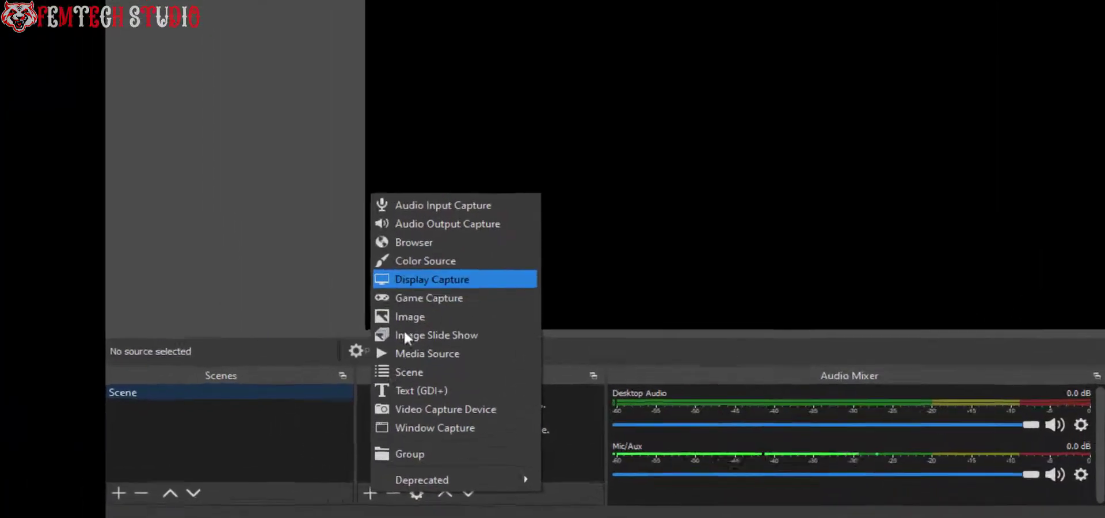
left_click(415, 279)
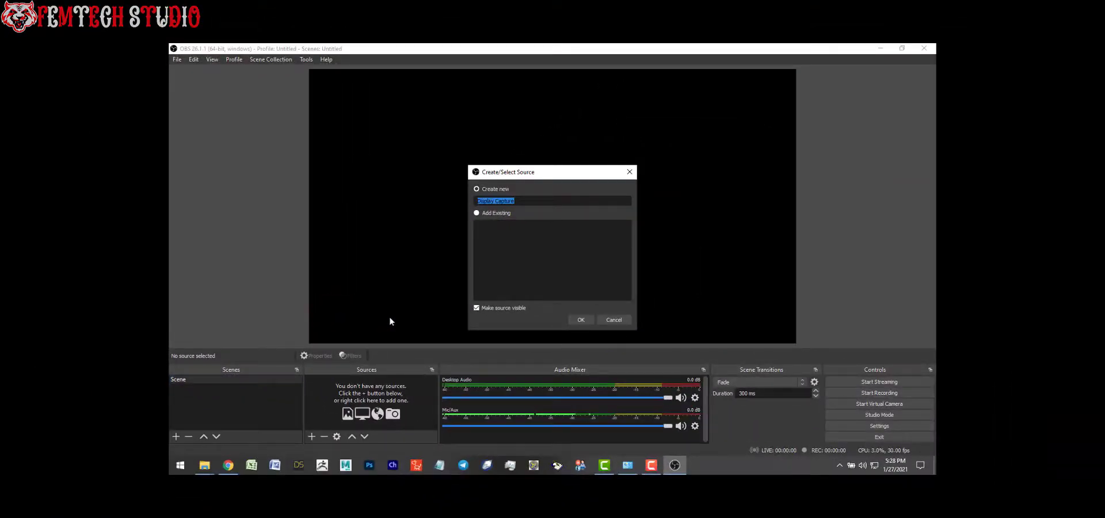
left_click(580, 324)
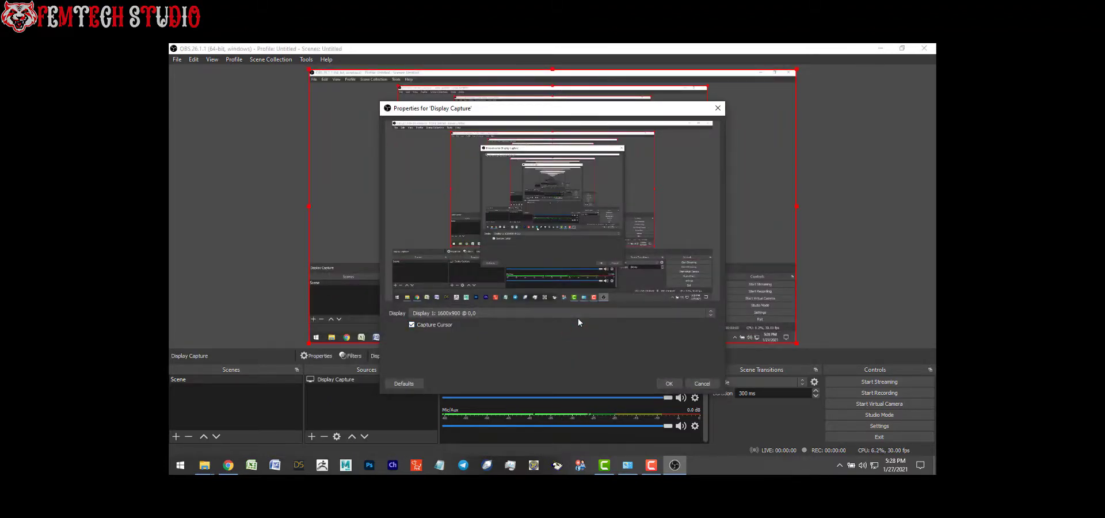
left_click_drag(497, 109, 685, 263)
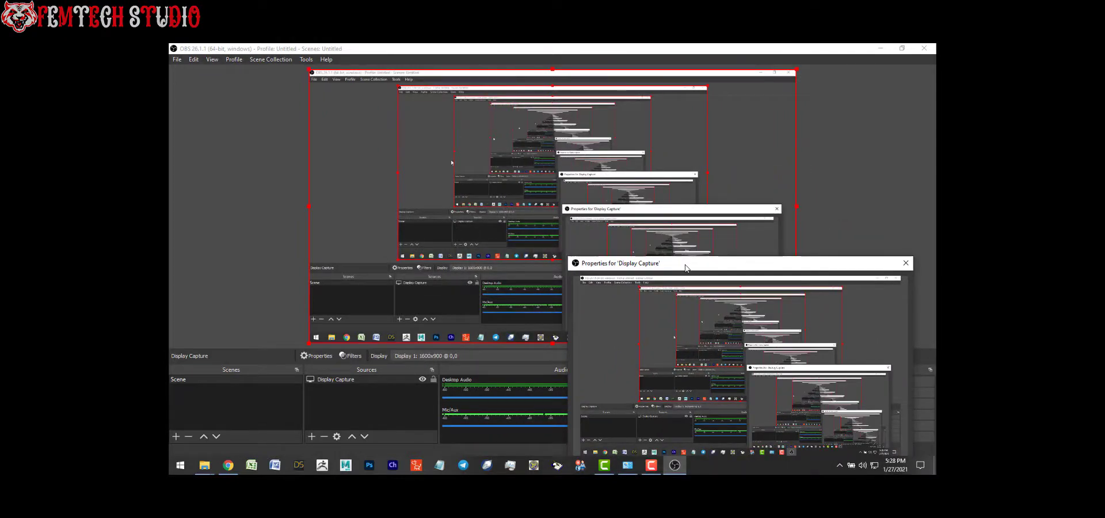
left_click_drag(624, 267, 483, 128)
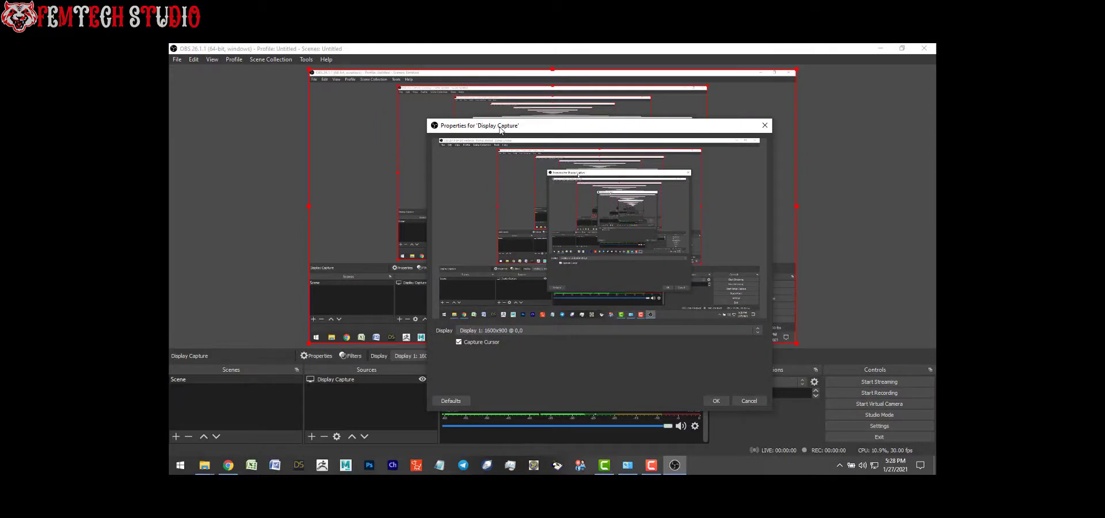
left_click_drag(502, 129, 480, 104)
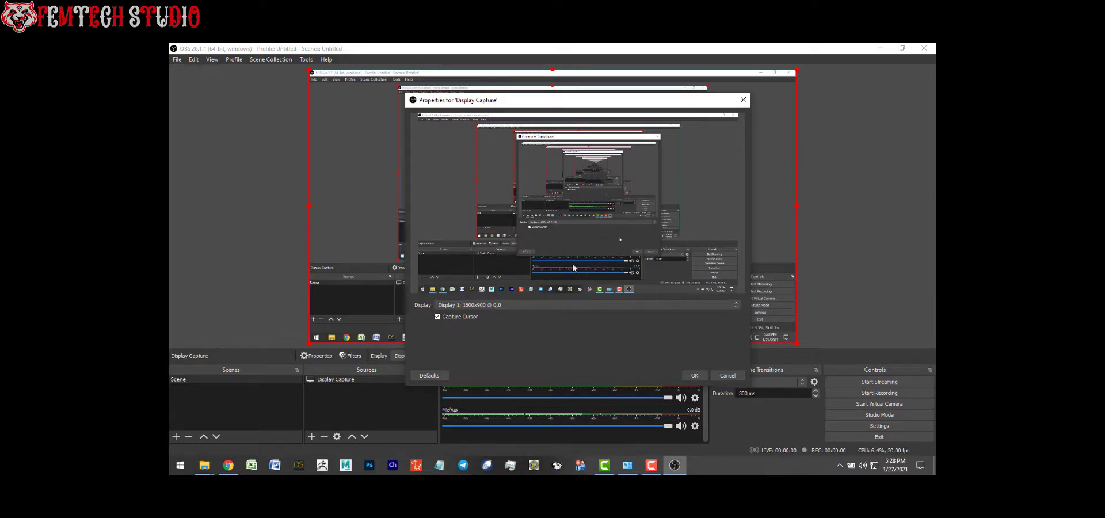
left_click(695, 375)
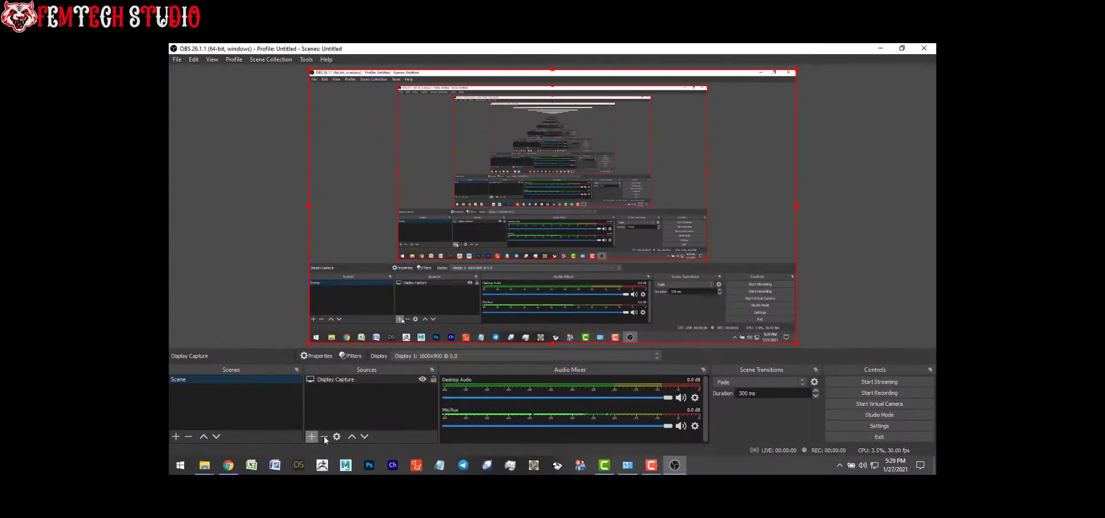
- Add a new Audio Input Capture source that uses the Desktop Microphone (4- Microsoft® LifeCam HD-3000) device
left_click(312, 438)
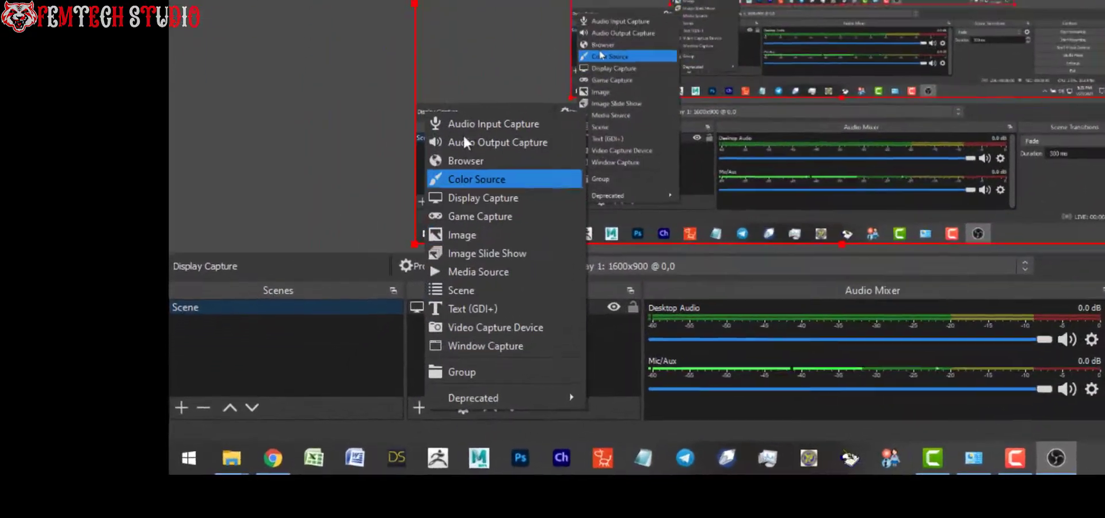
left_click(469, 115)
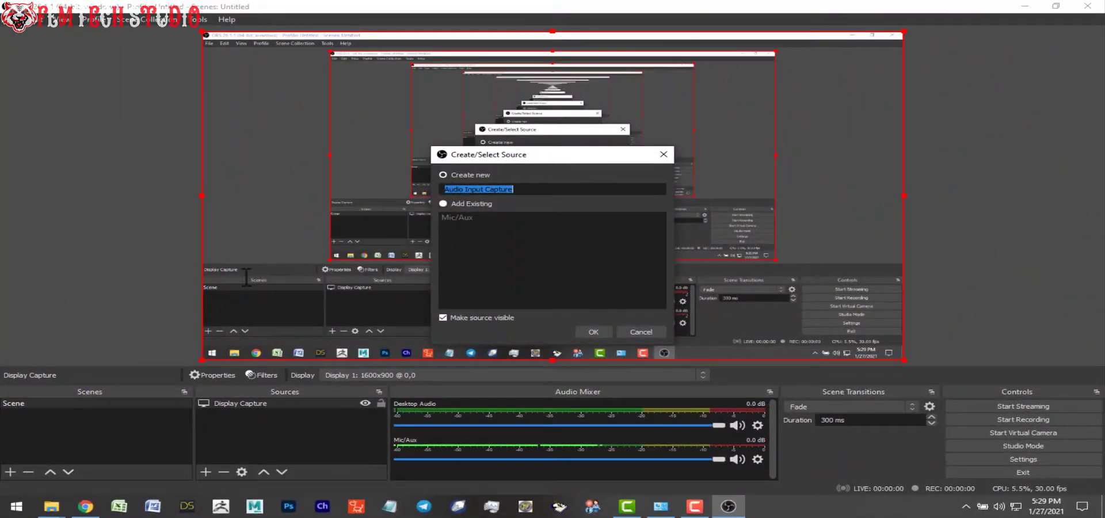
left_click(596, 329)
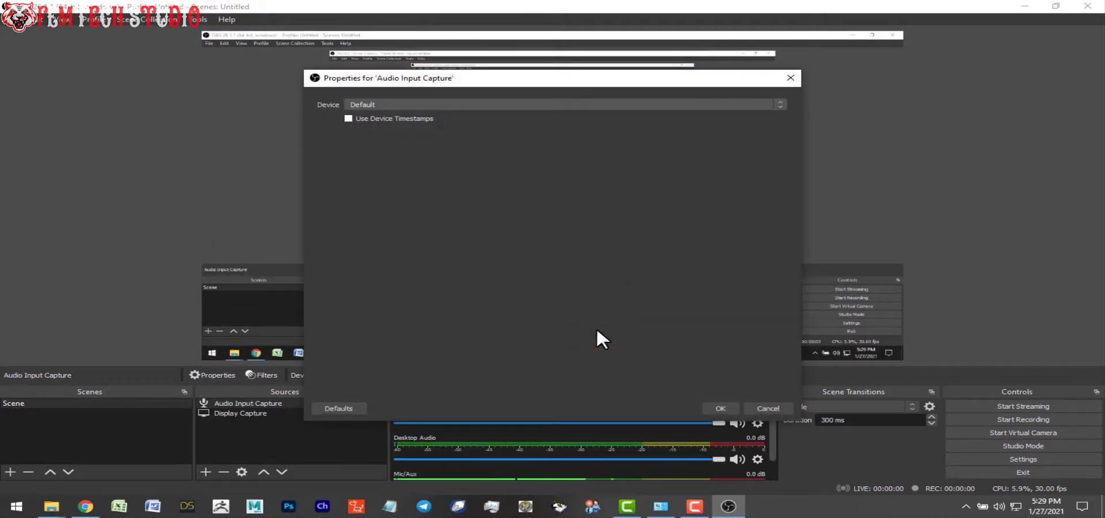
left_click(639, 105)
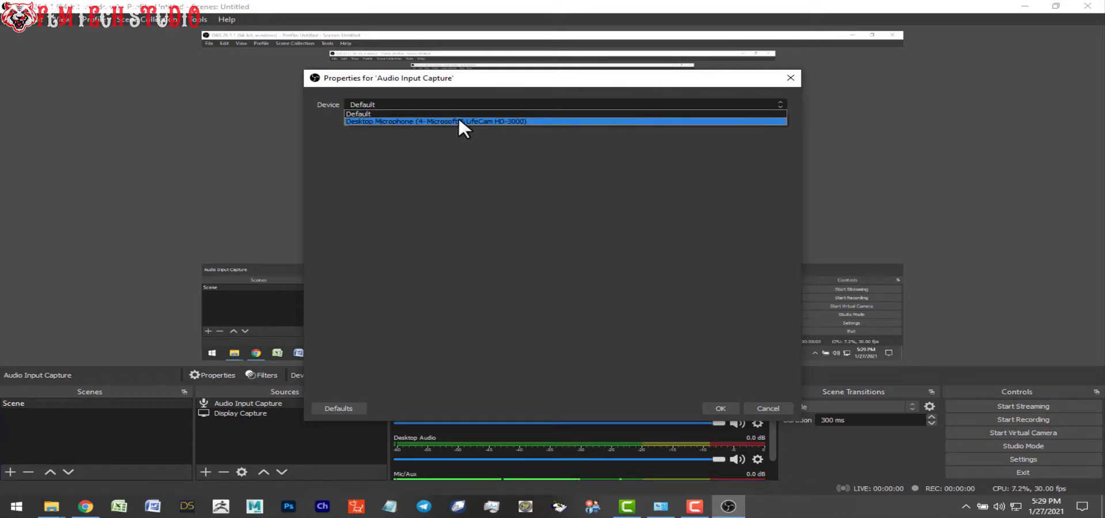
left_click(520, 121)
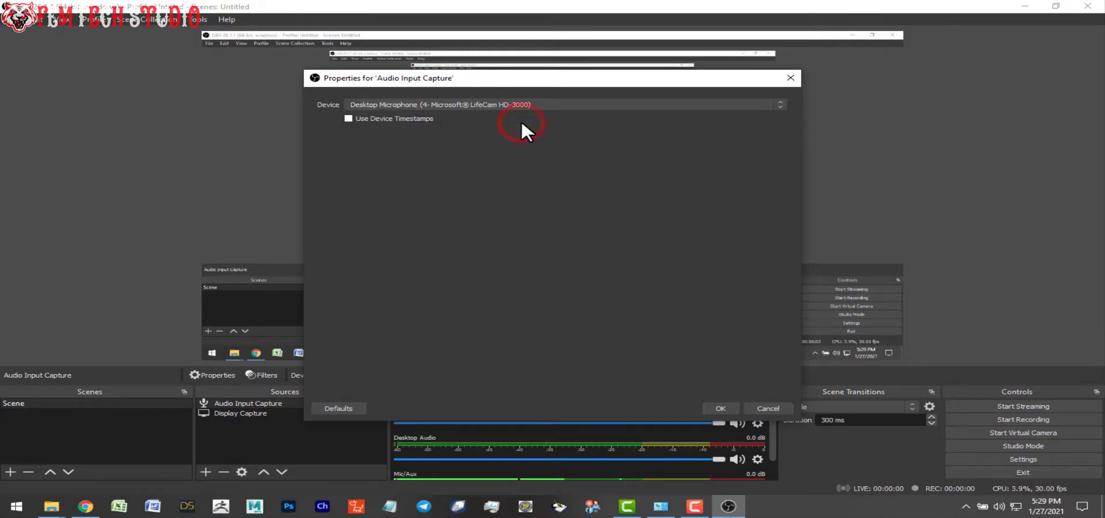
left_click(722, 405)
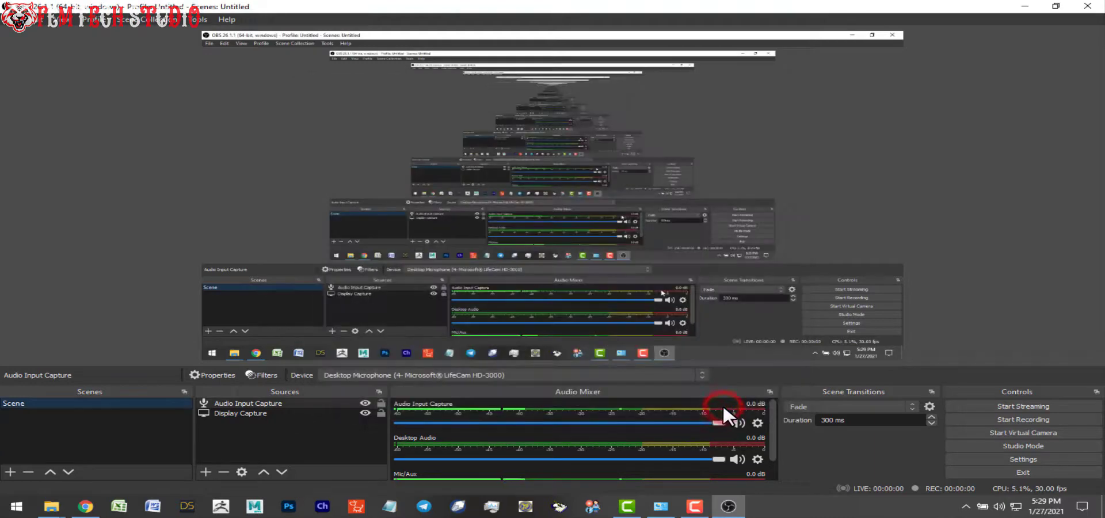
- Mute the Mic/Aux channel in the audio mixer, leaving the Audio Input Capture channel active
scroll(756, 436, "down", 1)
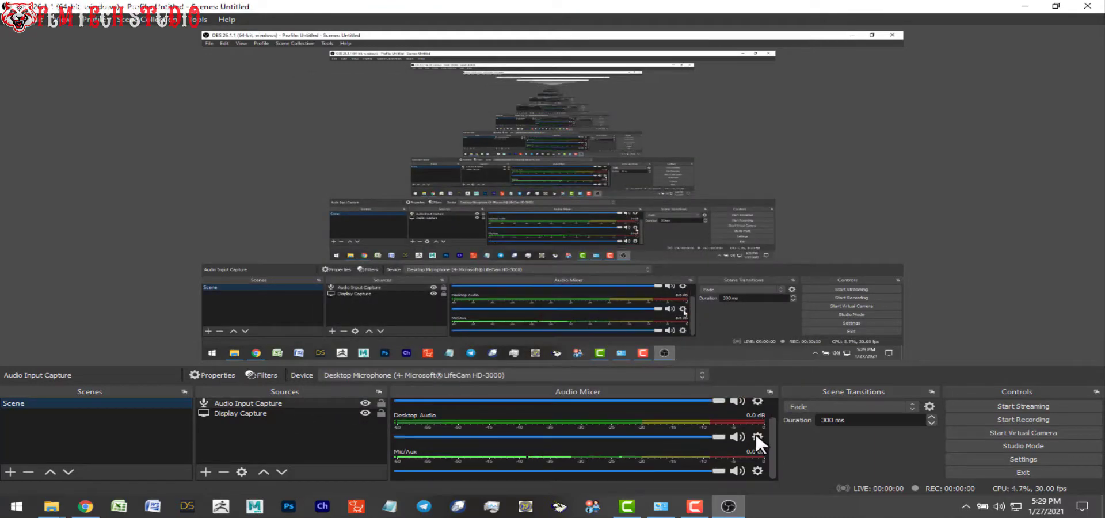
scroll(755, 436, "up", 1)
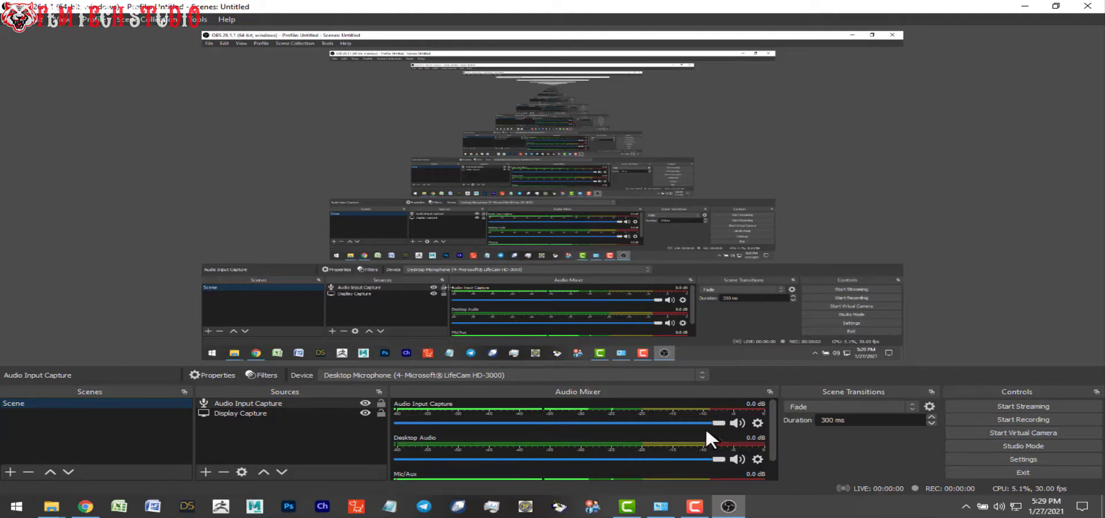
scroll(477, 407, "down", 1)
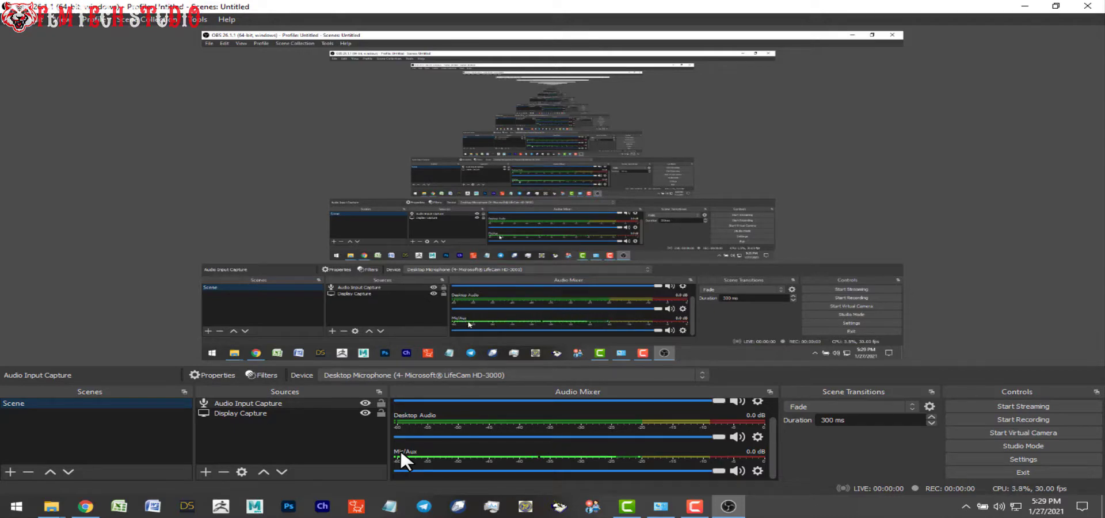
left_click(736, 470)
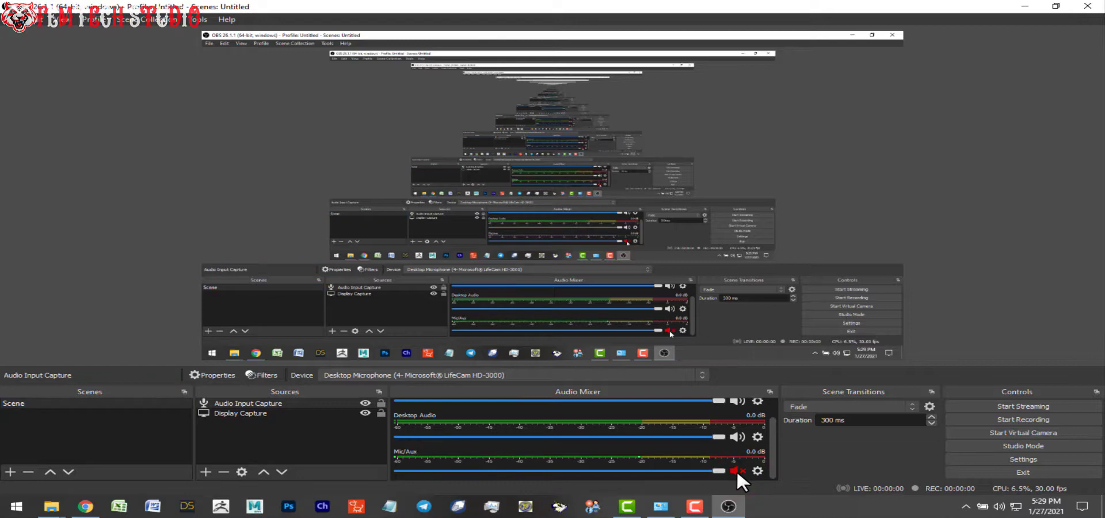
scroll(736, 468, "up", 1)
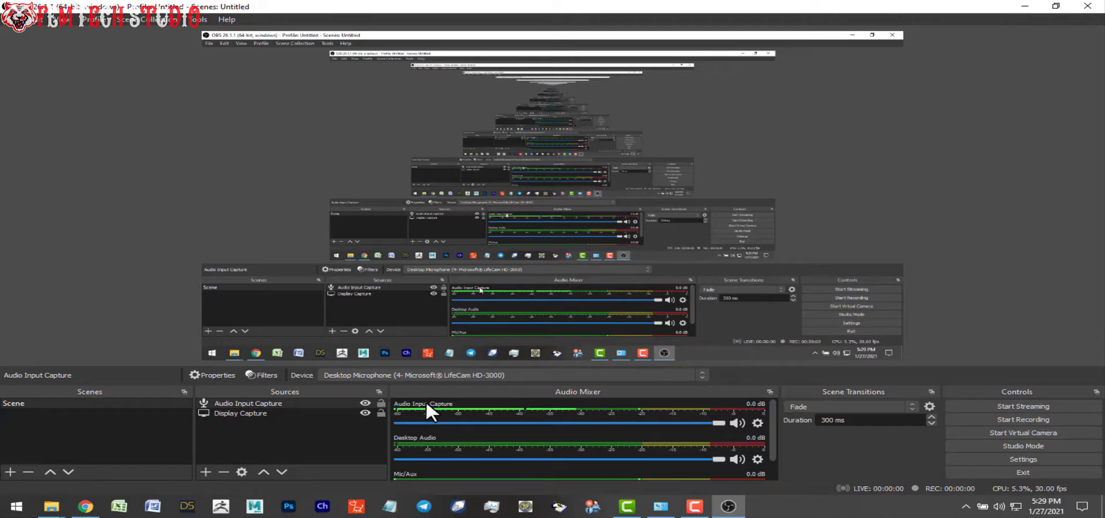
scroll(426, 404, "down", 1)
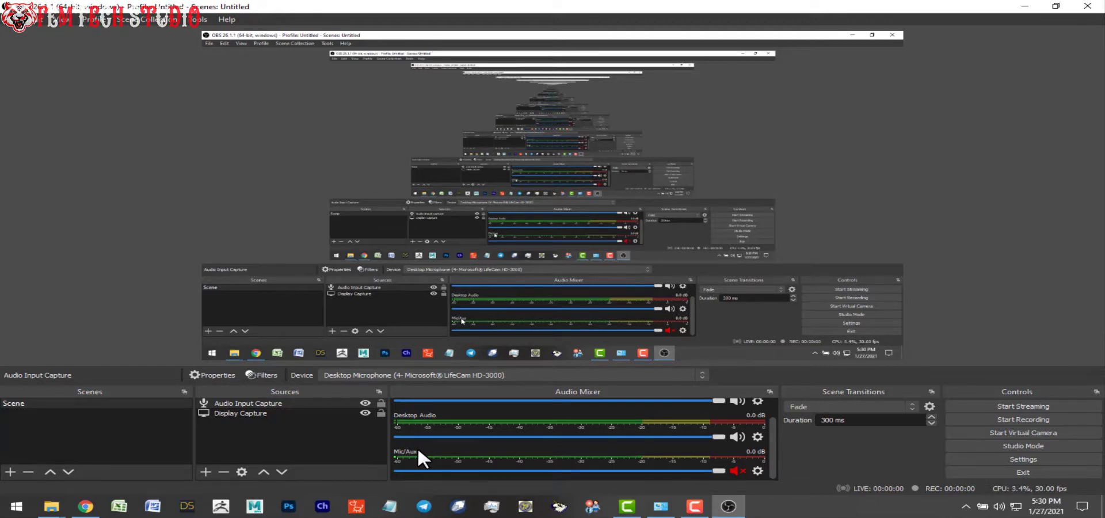
scroll(418, 450, "up", 1)
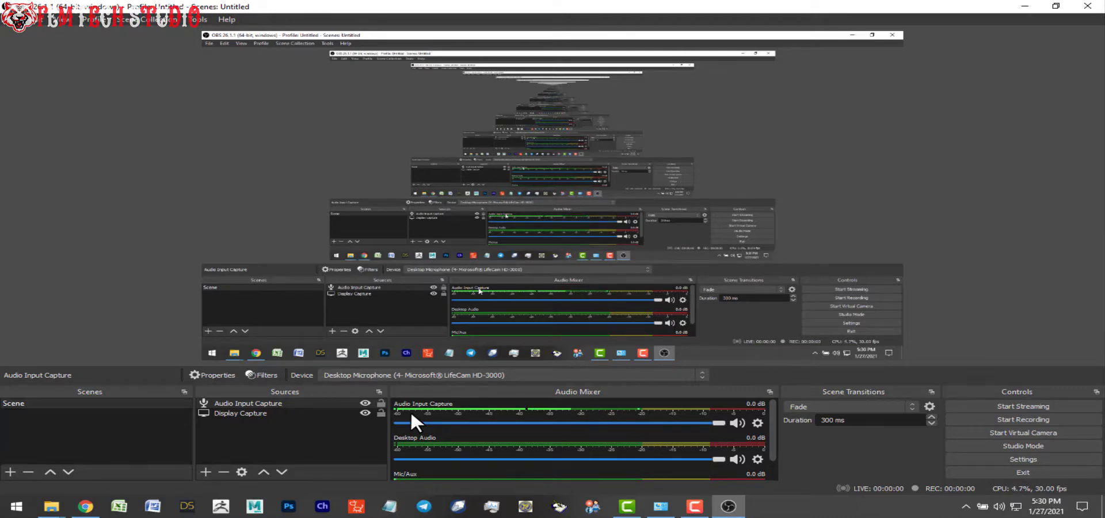
- Add a new Video Capture Device source with Microsoft® LifeCam HD-3000 as its device
left_click(203, 469)
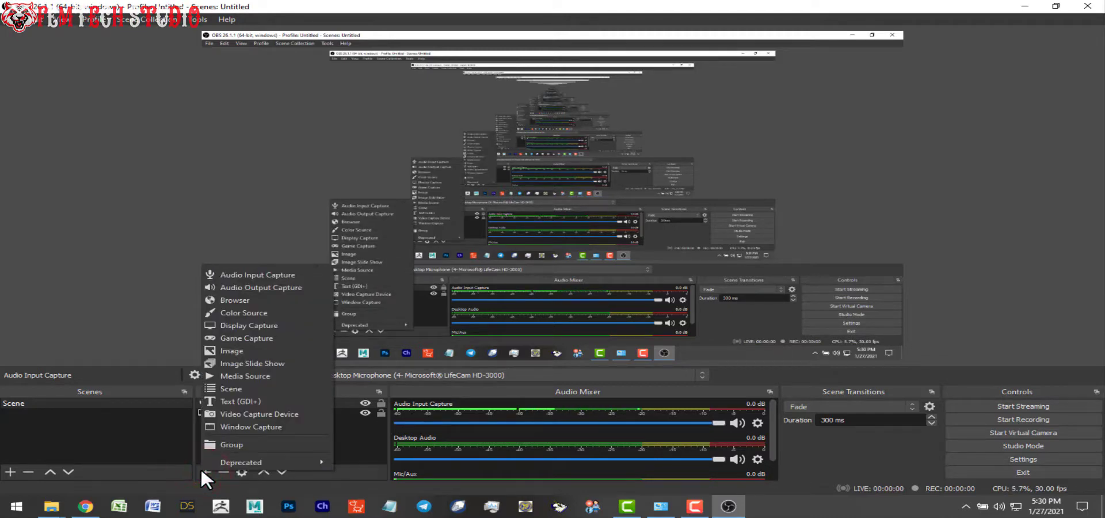
left_click(236, 413)
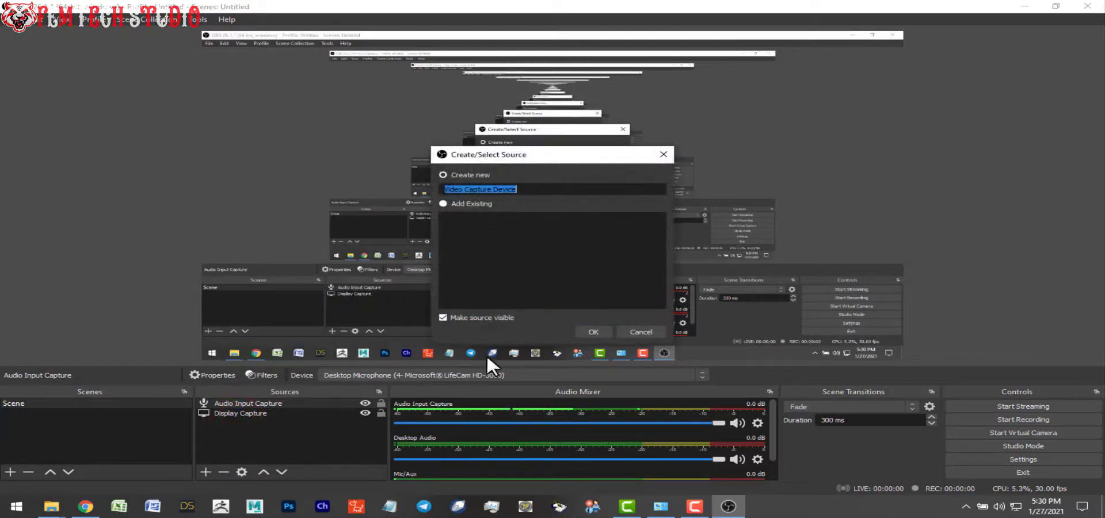
left_click(589, 330)
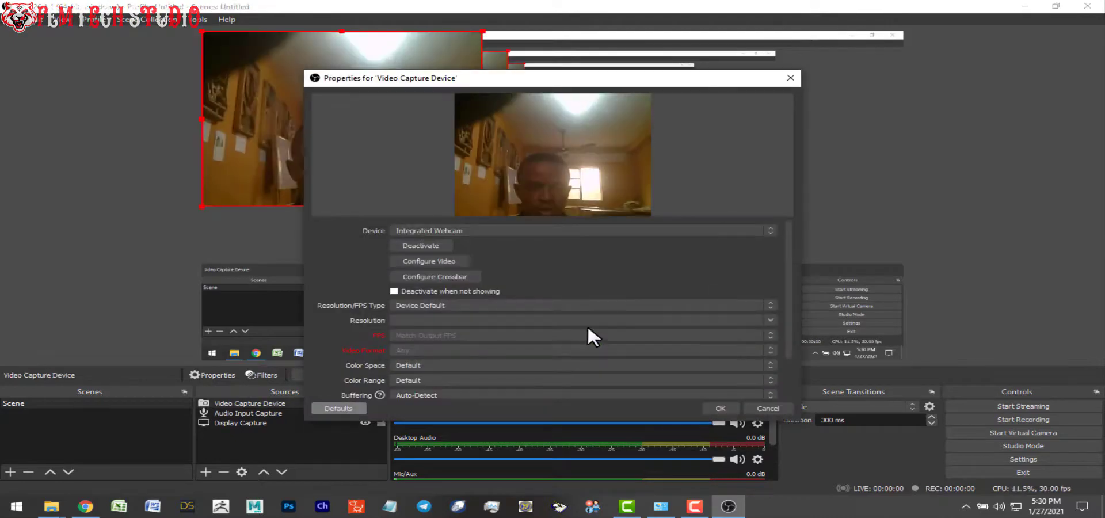
left_click(469, 230)
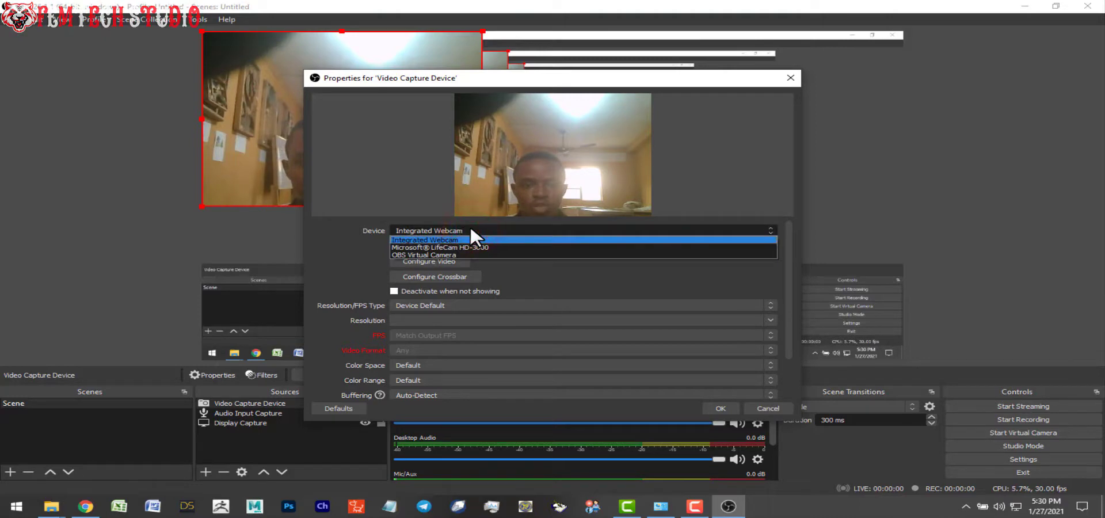
key("Down")
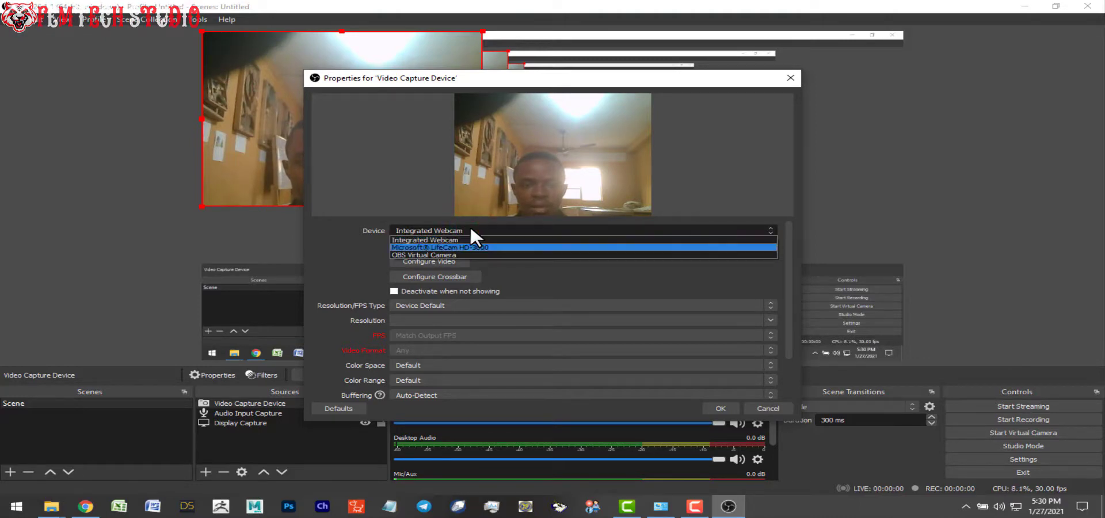
key("Down")
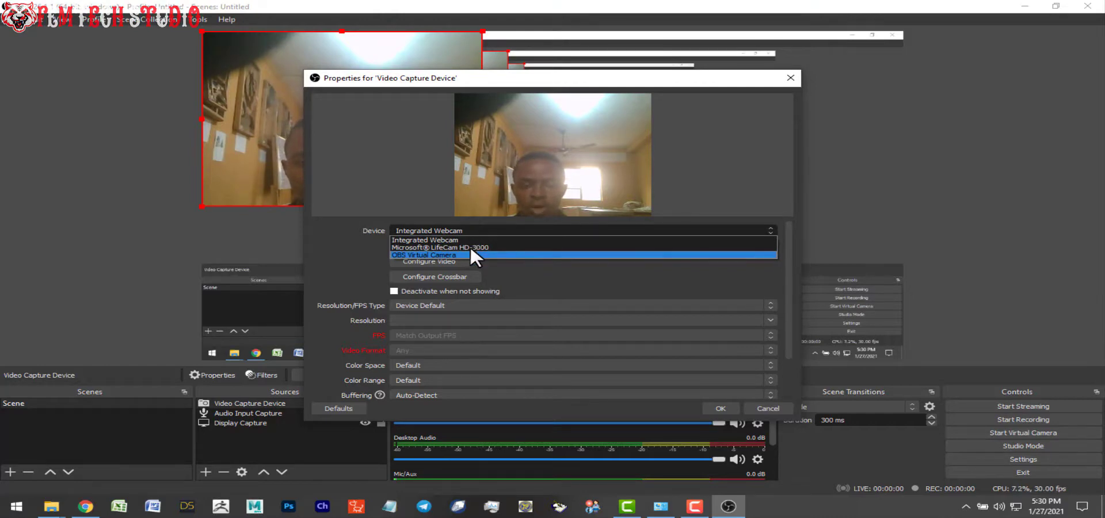
left_click(470, 246)
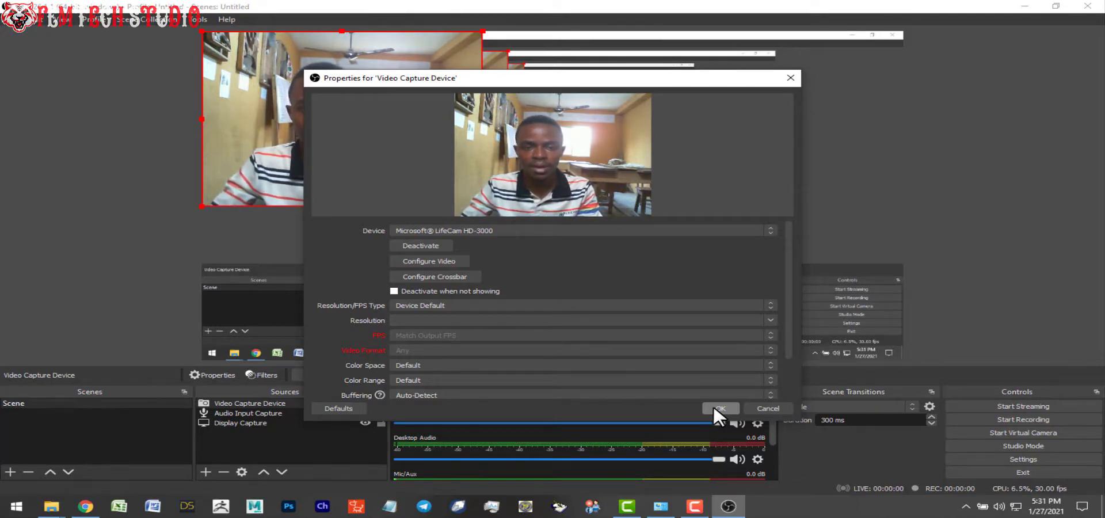
left_click(714, 405)
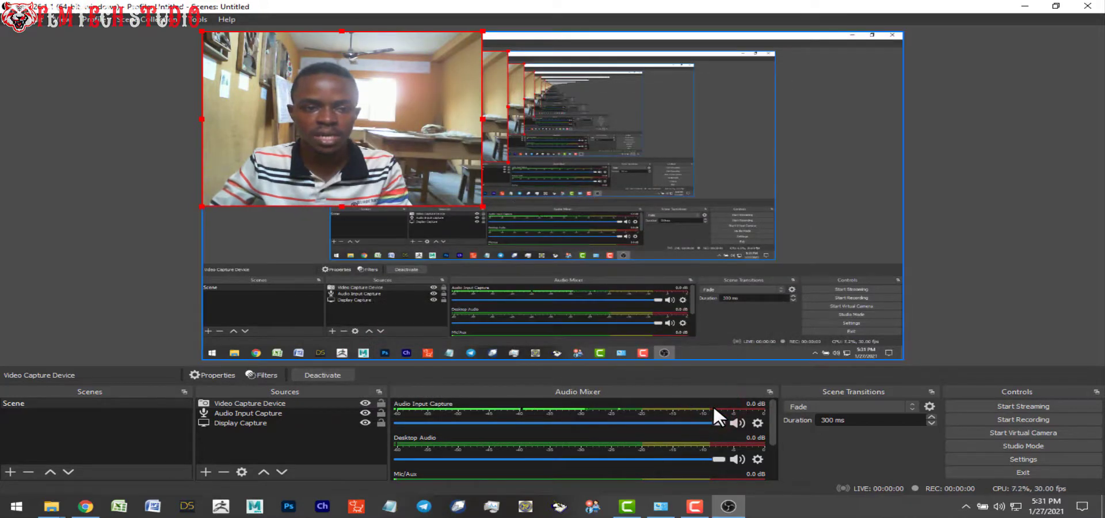
- Shrink the webcam overlay to a small thumbnail and place it in the lower-left corner of the canvas
left_click_drag(322, 109, 426, 173)
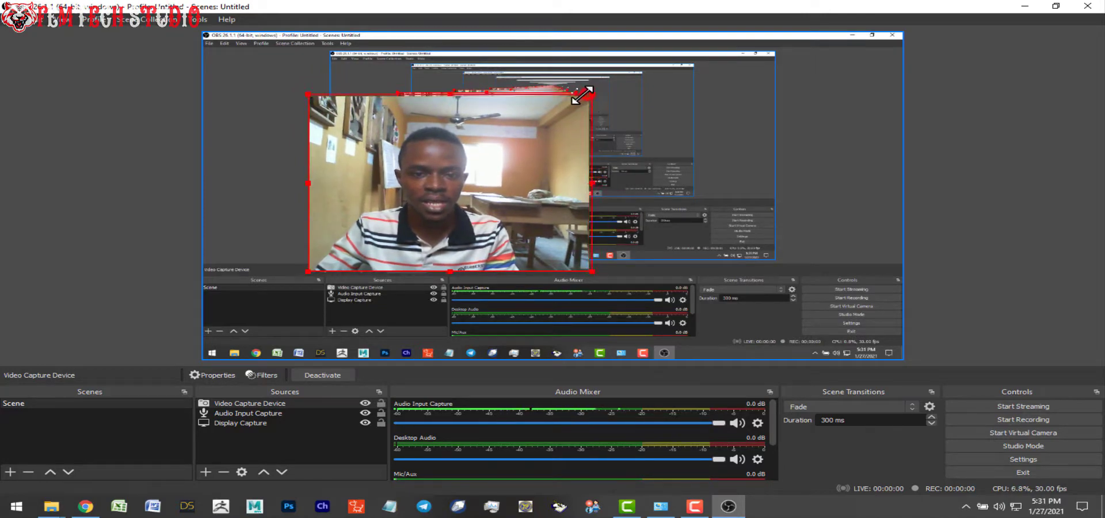
left_click_drag(588, 96, 433, 195)
left_click_drag(369, 226, 259, 316)
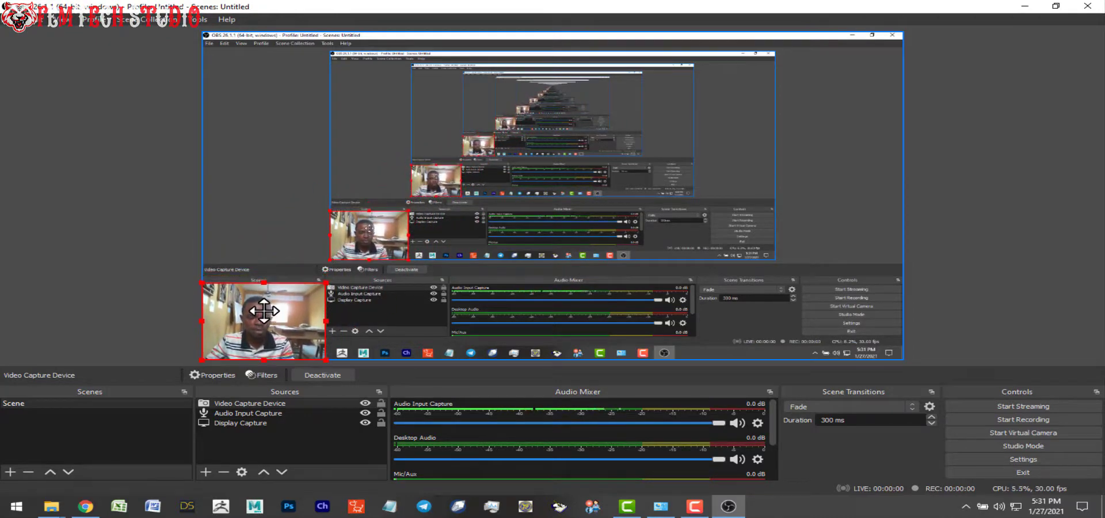
left_click_drag(322, 284, 306, 292)
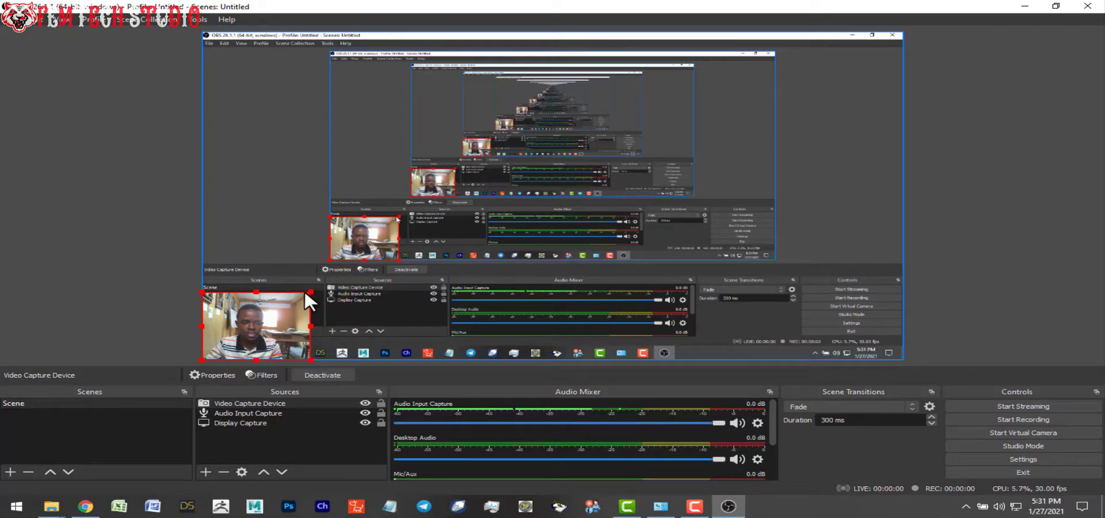
mouse_move(248, 318)
left_mouse_down()
mouse_move(237, 83)
mouse_move(251, 51)
mouse_move(835, 52)
mouse_move(839, 308)
mouse_move(740, 322)
mouse_move(249, 324)
left_mouse_up()
left_click_drag(308, 290, 291, 305)
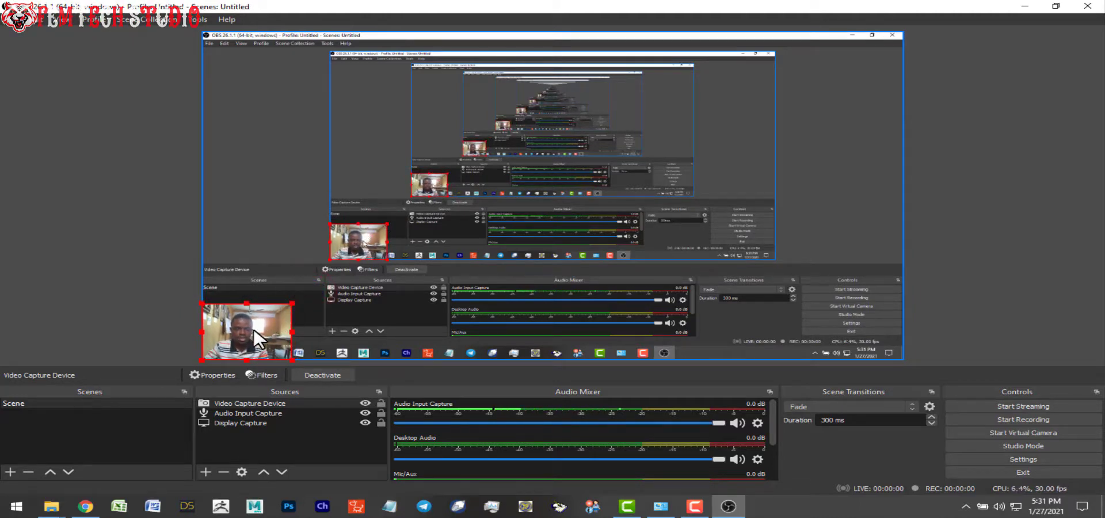
mouse_move(260, 333)
left_mouse_down()
mouse_move(871, 333)
mouse_move(257, 329)
left_mouse_up()
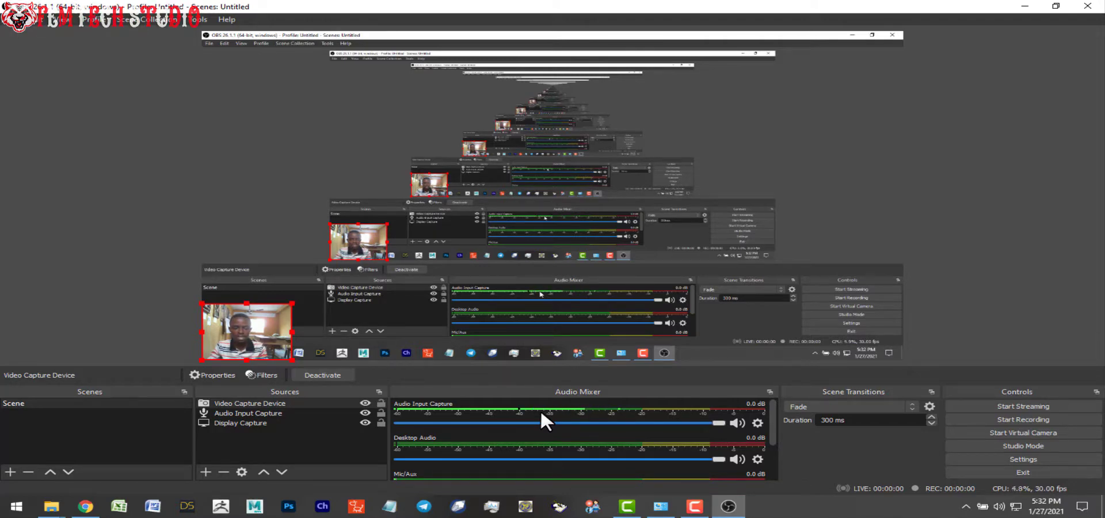
- Open the filters of the Audio Input Capture source and shorten the filters window to uncover the audio mixer
left_click(261, 413)
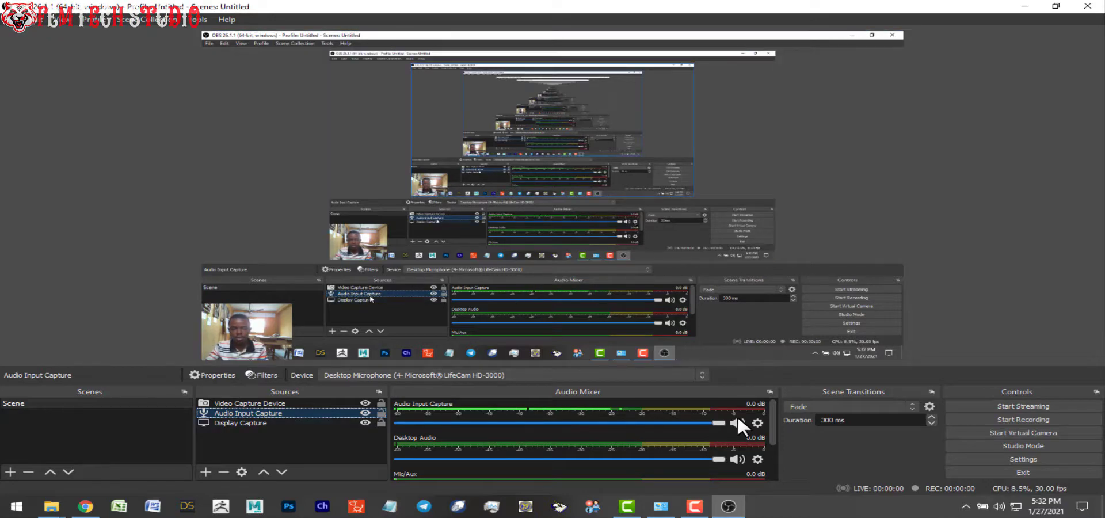
left_click(243, 408)
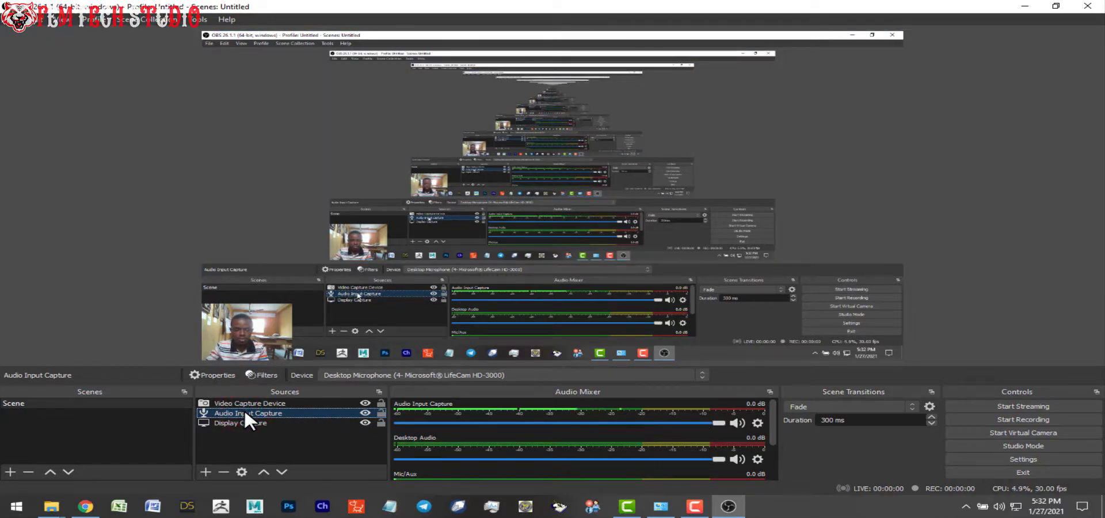
right_click(244, 410)
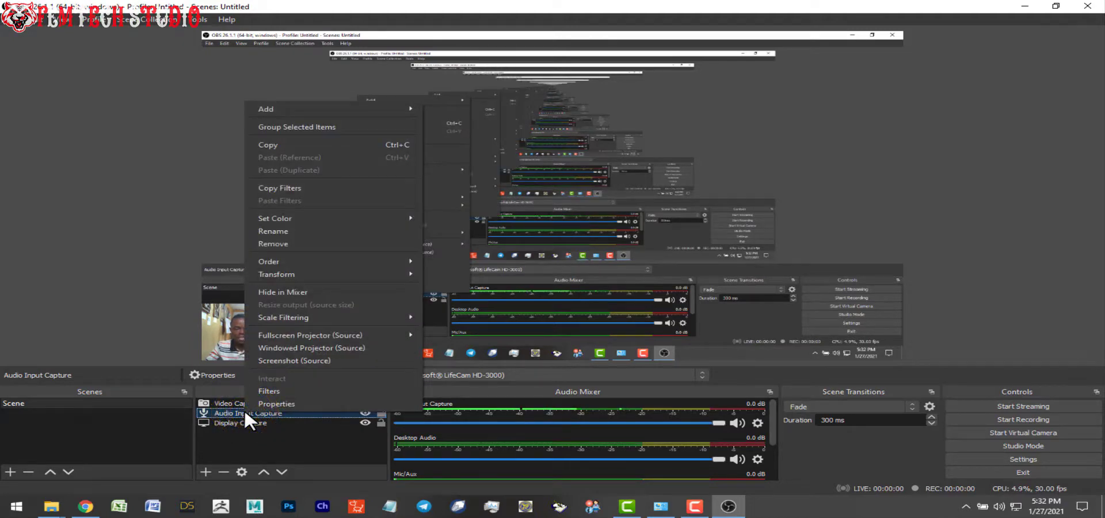
left_click(274, 393)
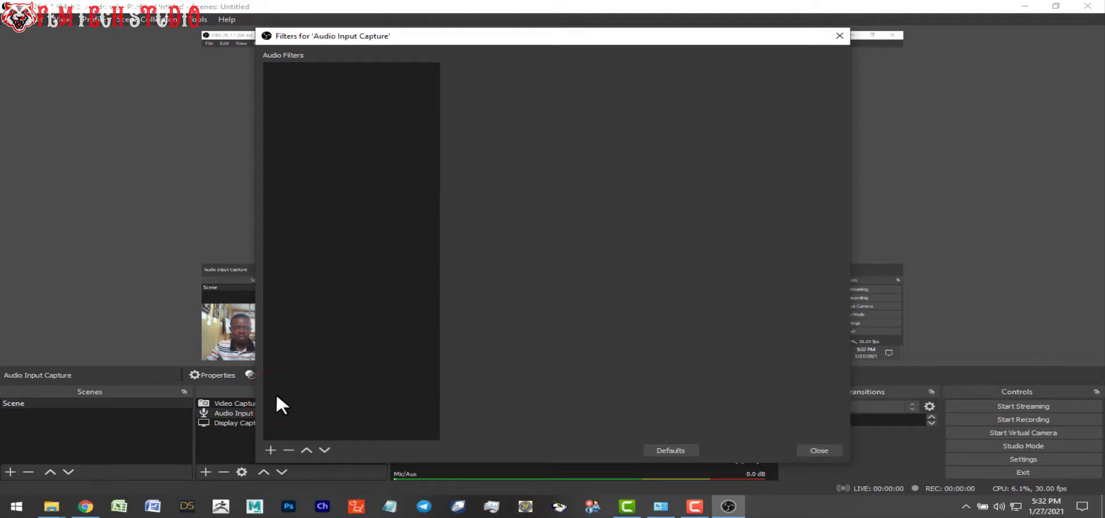
mouse_move(481, 38)
left_mouse_down()
mouse_move(744, 104)
mouse_move(525, 34)
mouse_move(489, 34)
left_mouse_up()
left_click_drag(518, 460, 527, 311)
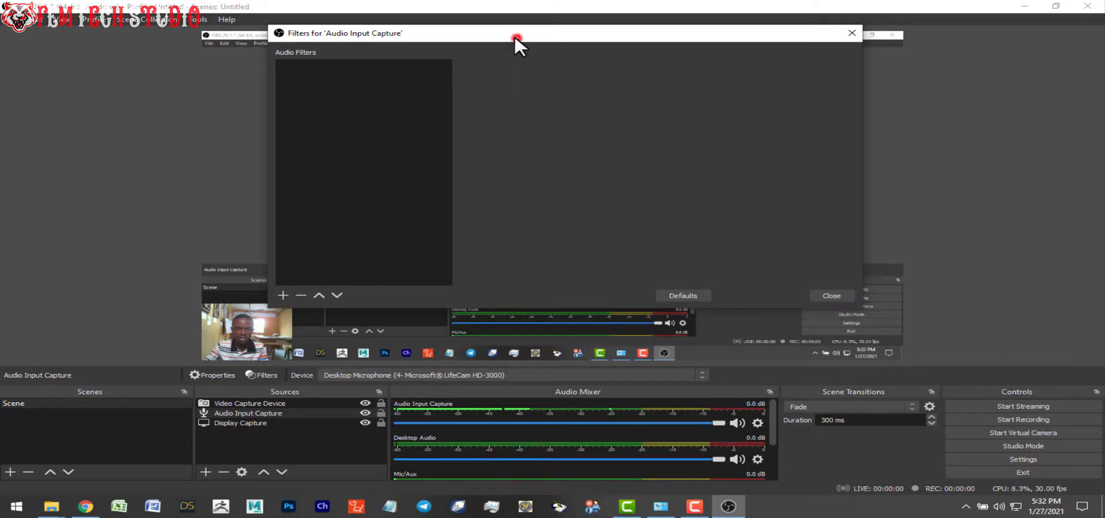
left_click_drag(514, 36, 503, 26)
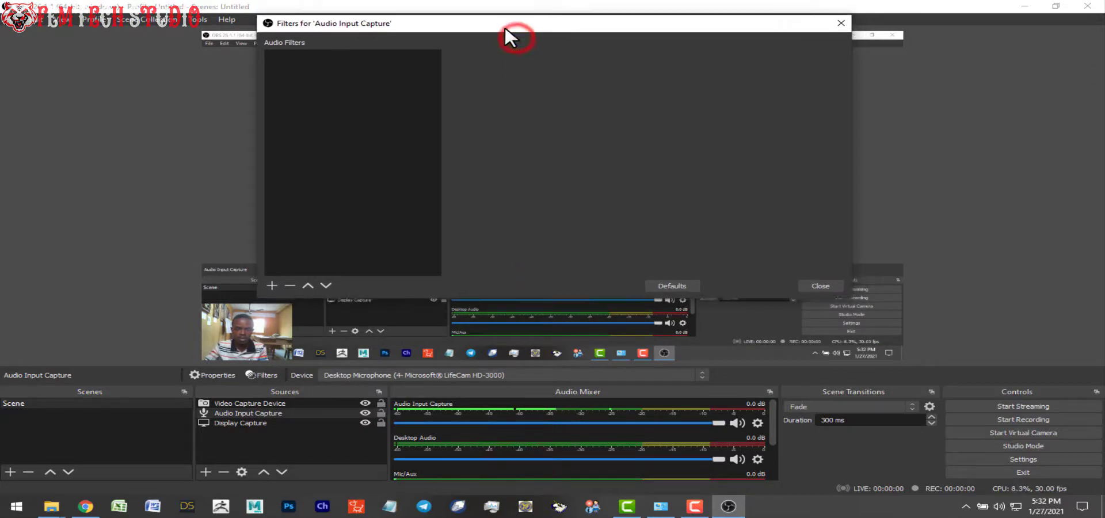
- Add a Noise Gate filter to the Audio Input Capture source, keeping the default filter name
left_click(271, 285)
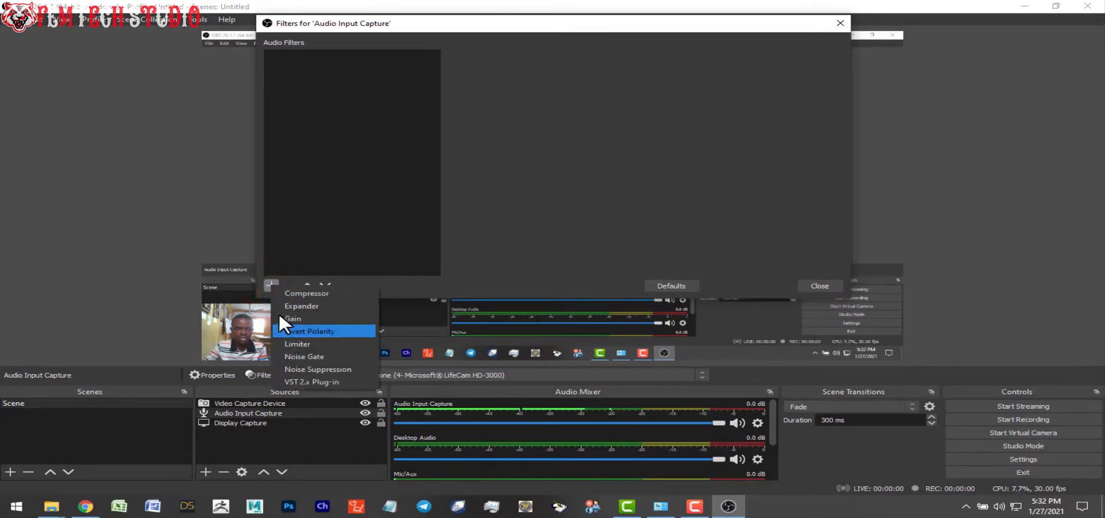
left_click(290, 354)
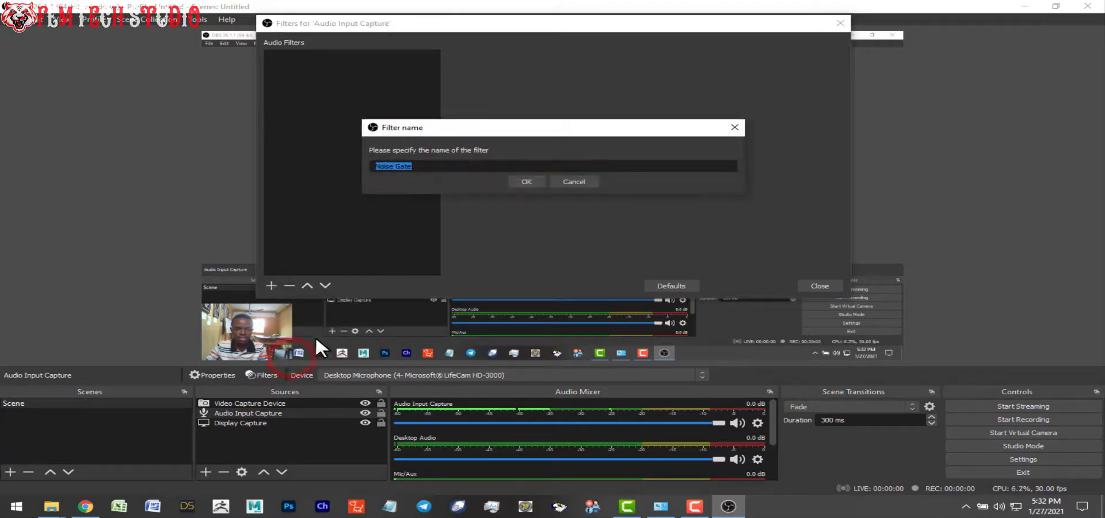
left_click(522, 182)
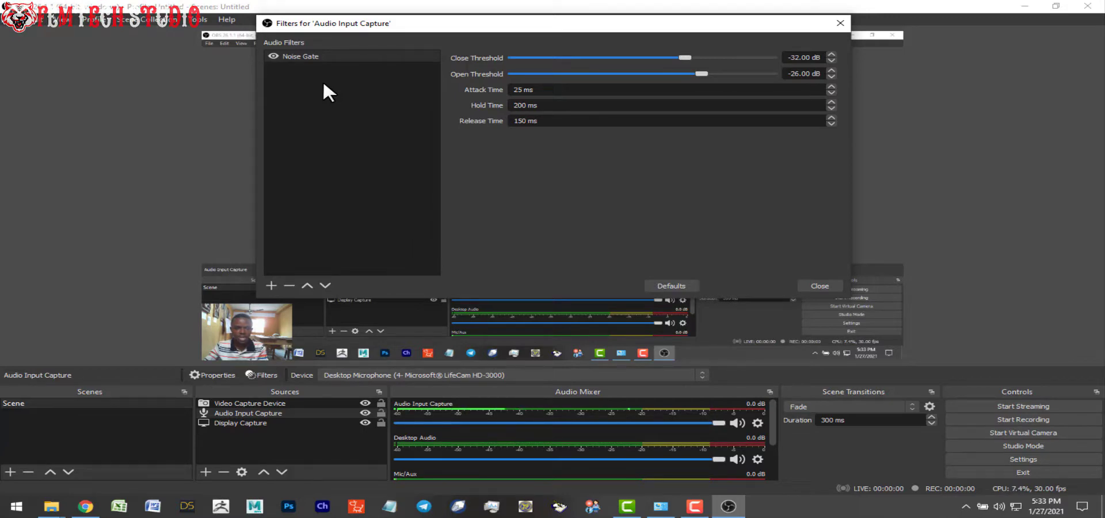
- Add a Noise Suppression filter to the Audio Input Capture source with the Speex (lower CPU usage) method, and close the filters
left_click(271, 284)
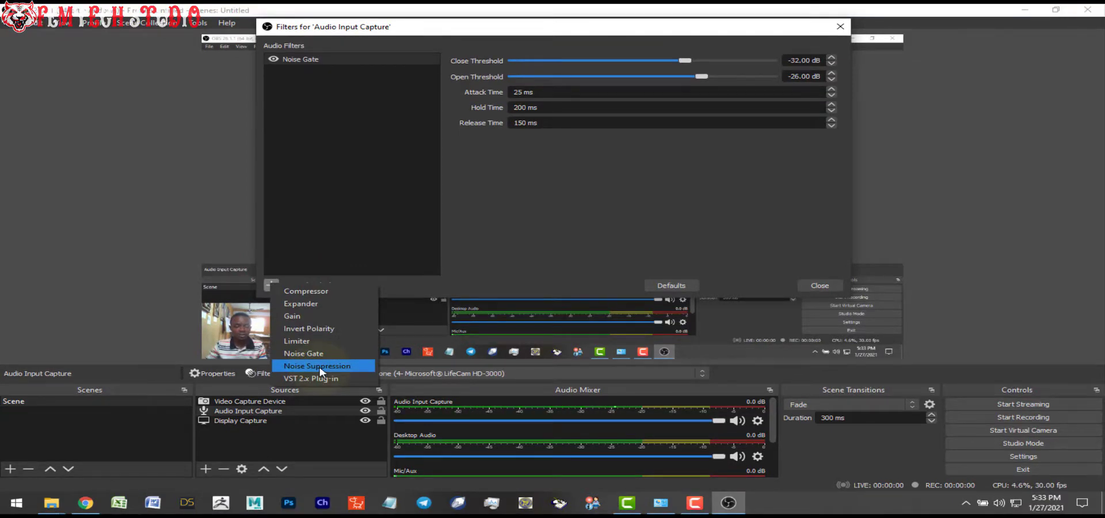
left_click(317, 365)
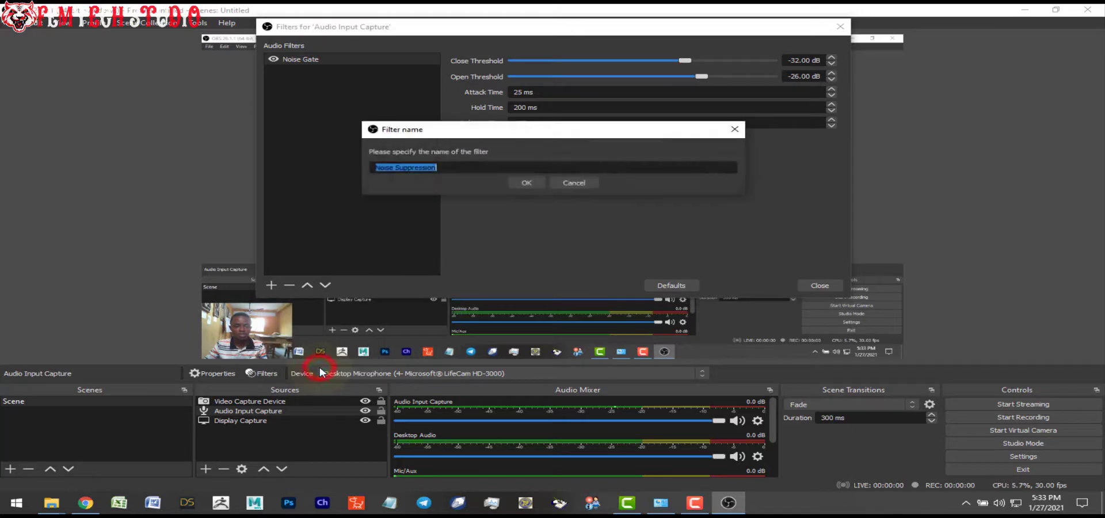
left_click(525, 184)
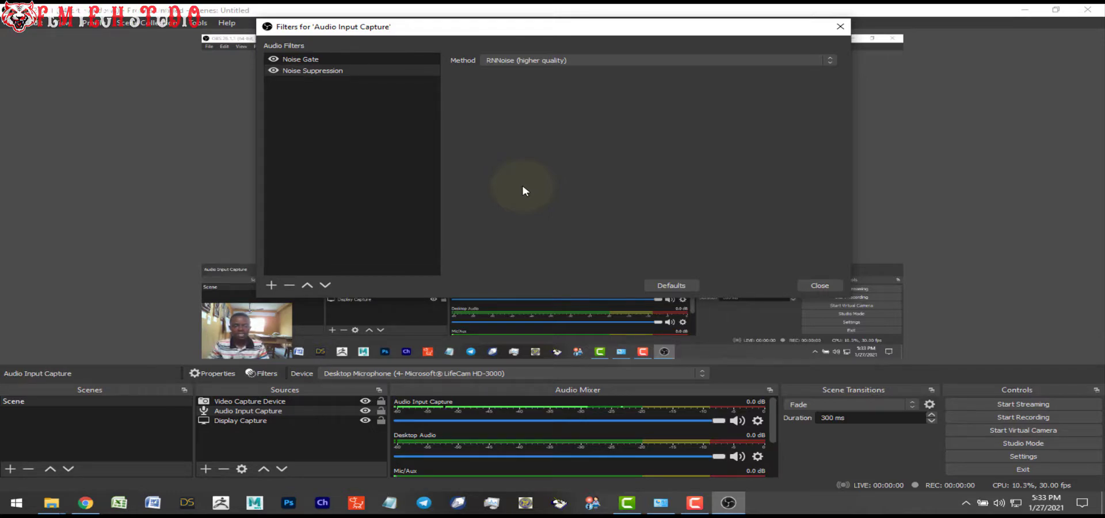
left_click(553, 61)
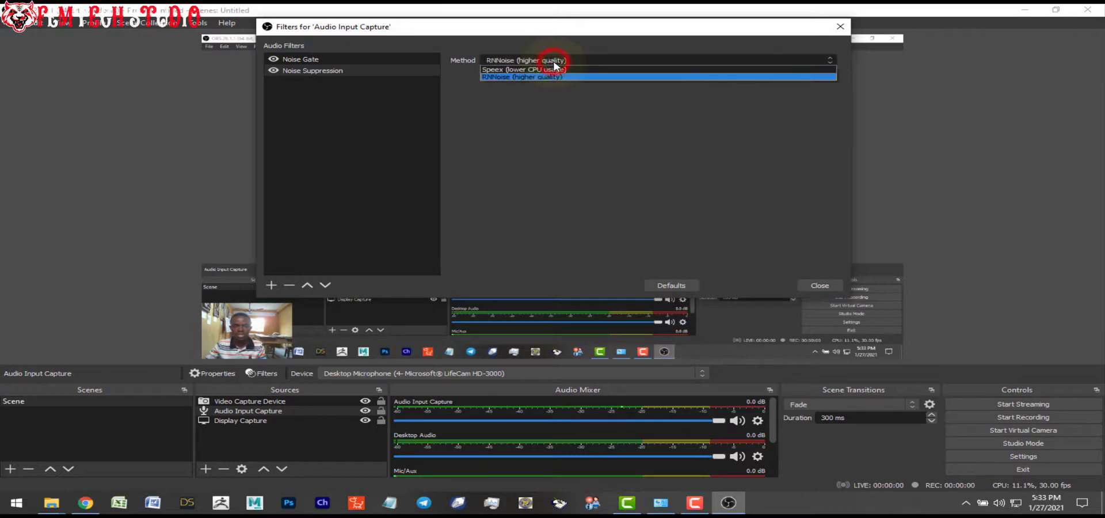
left_click(586, 70)
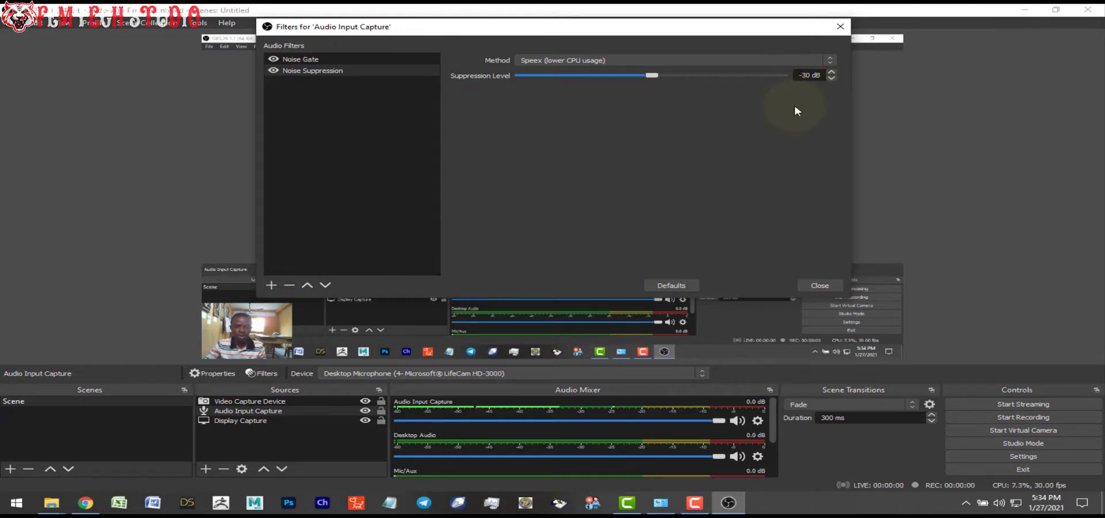
left_click(819, 285)
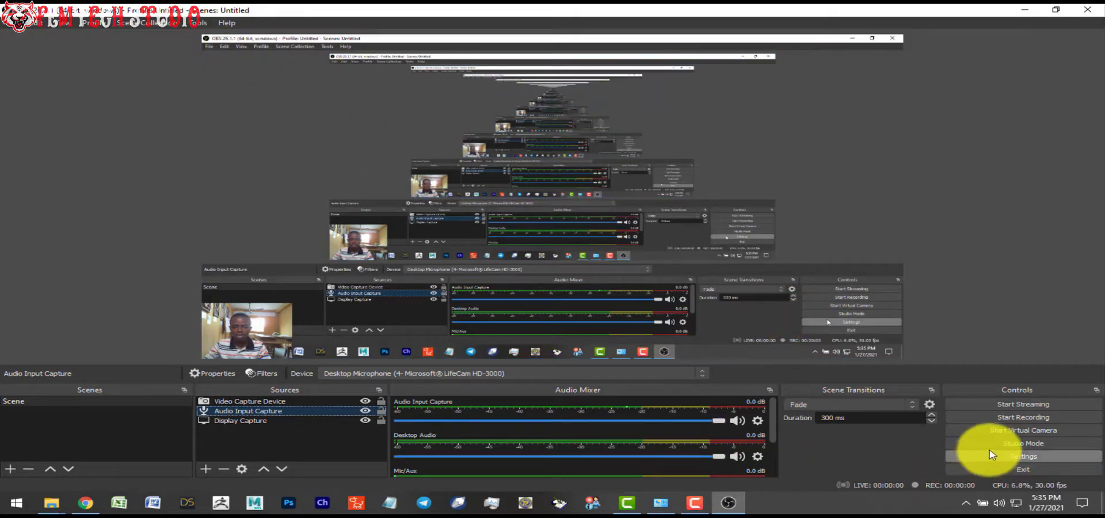
- Set the output (scaled) resolution to 1600x900 in the video settings and save the change
left_click(1011, 457)
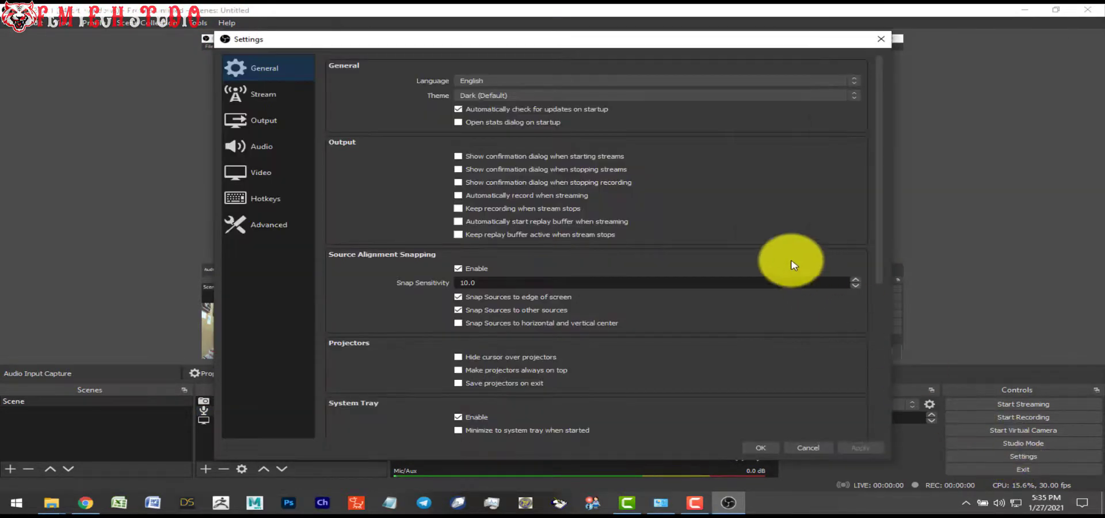
left_click(277, 118)
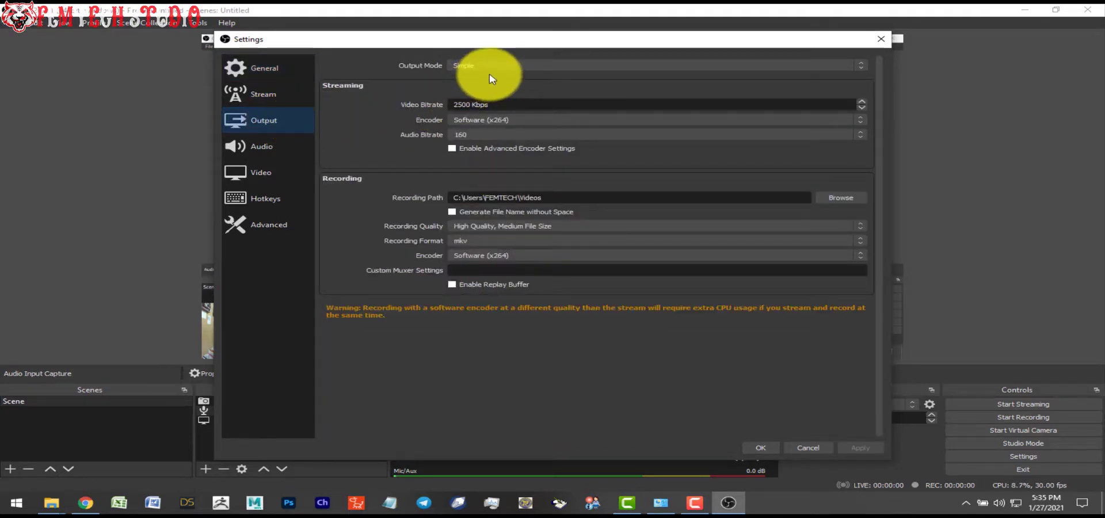
left_click(265, 177)
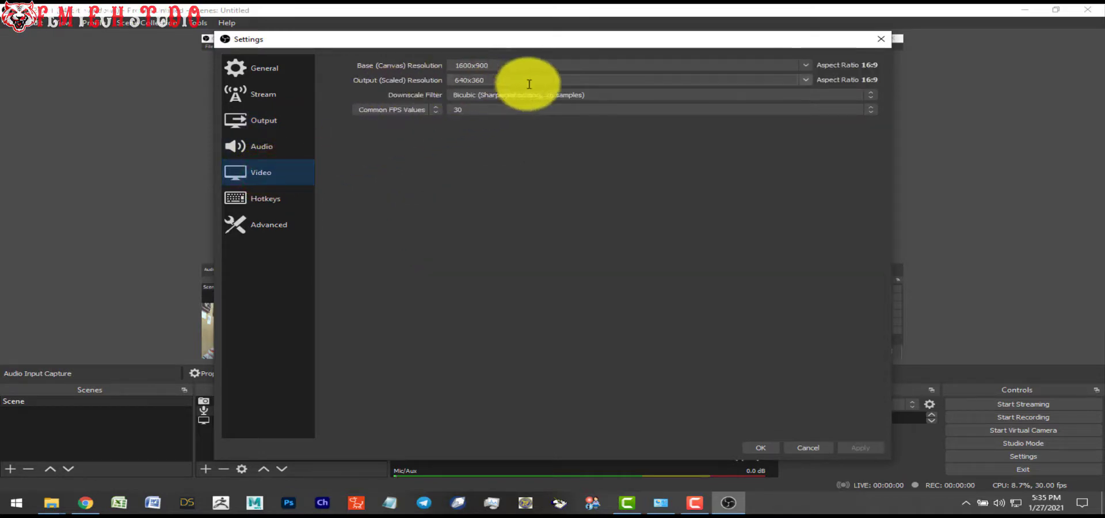
left_click(804, 81)
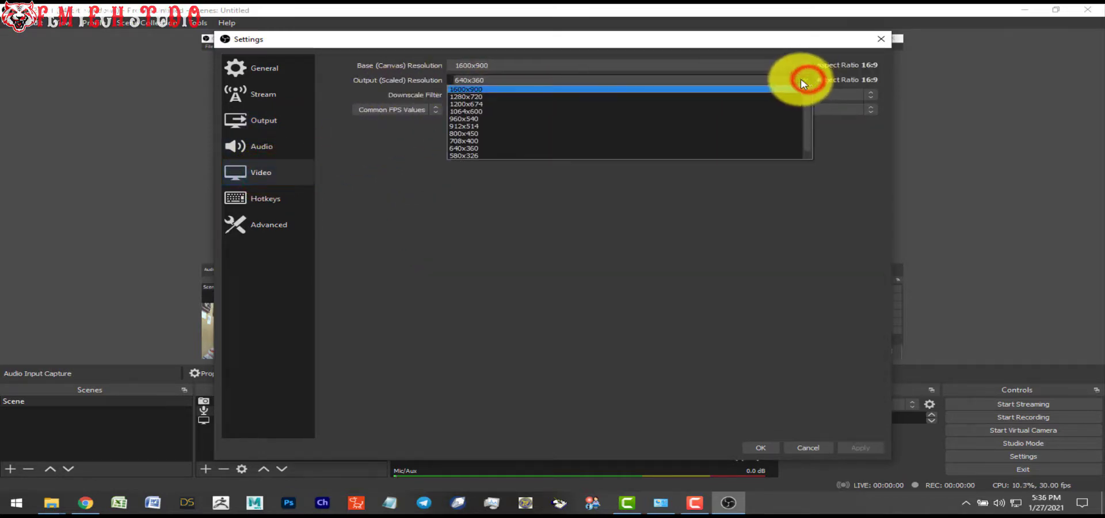
left_click(678, 90)
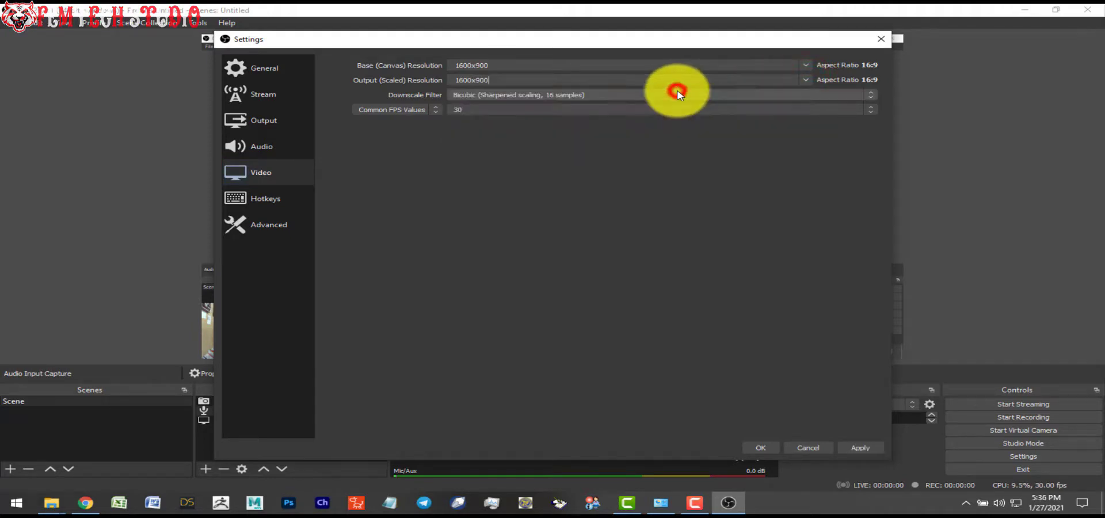
left_click(850, 446)
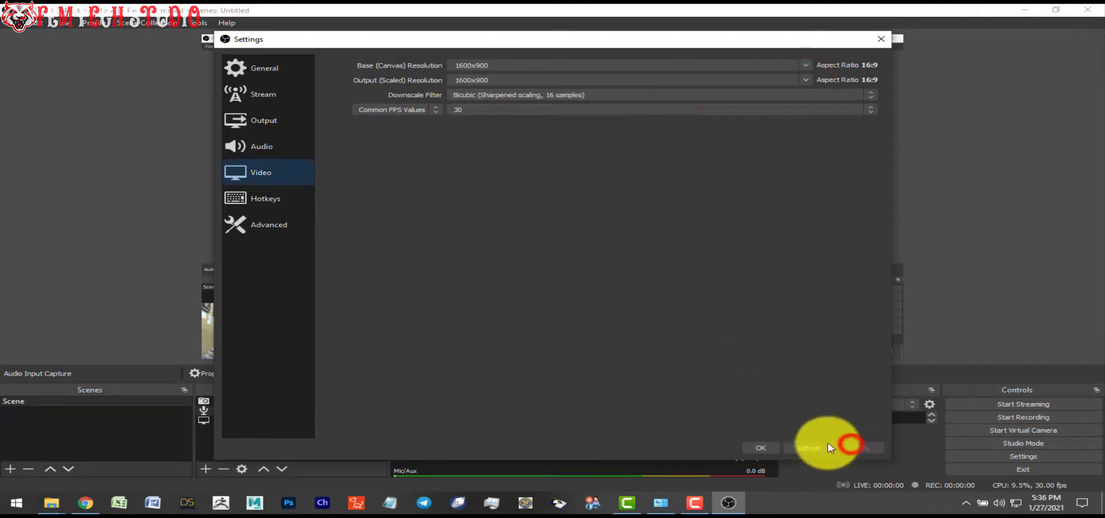
left_click(760, 447)
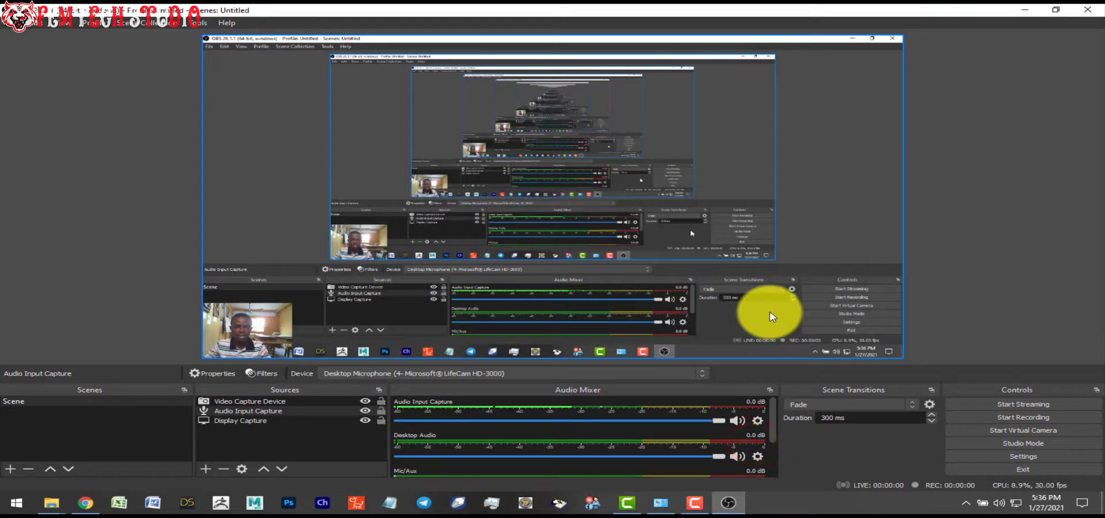
left_click(923, 296)
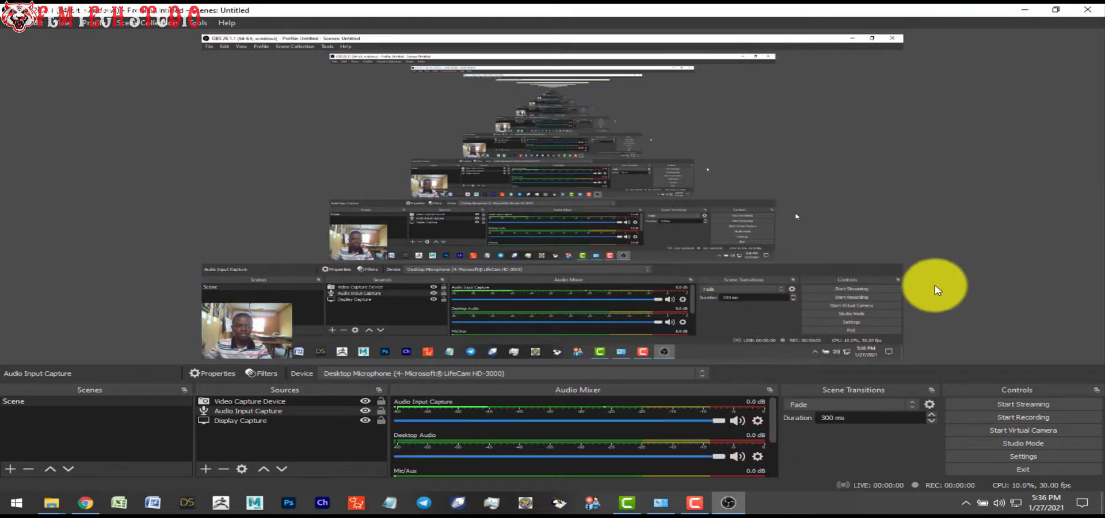